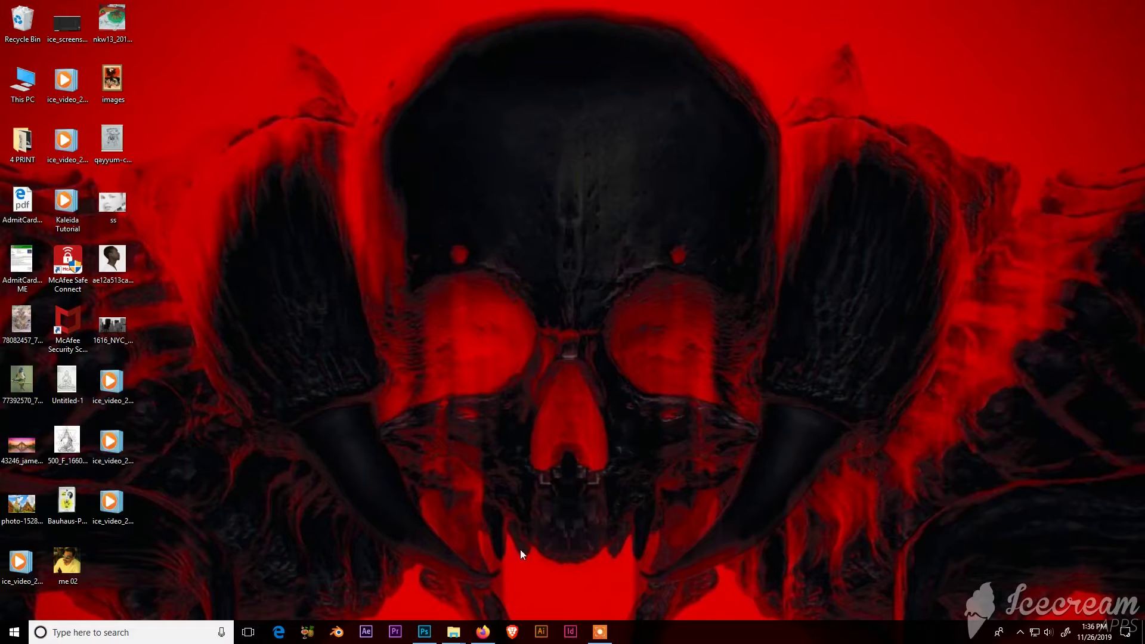
# - Open the side-profile portrait ae12a513ca6f29f156d220051e7643c1.jpg from the Desktop in Photoshop
pyautogui.click(424, 632)
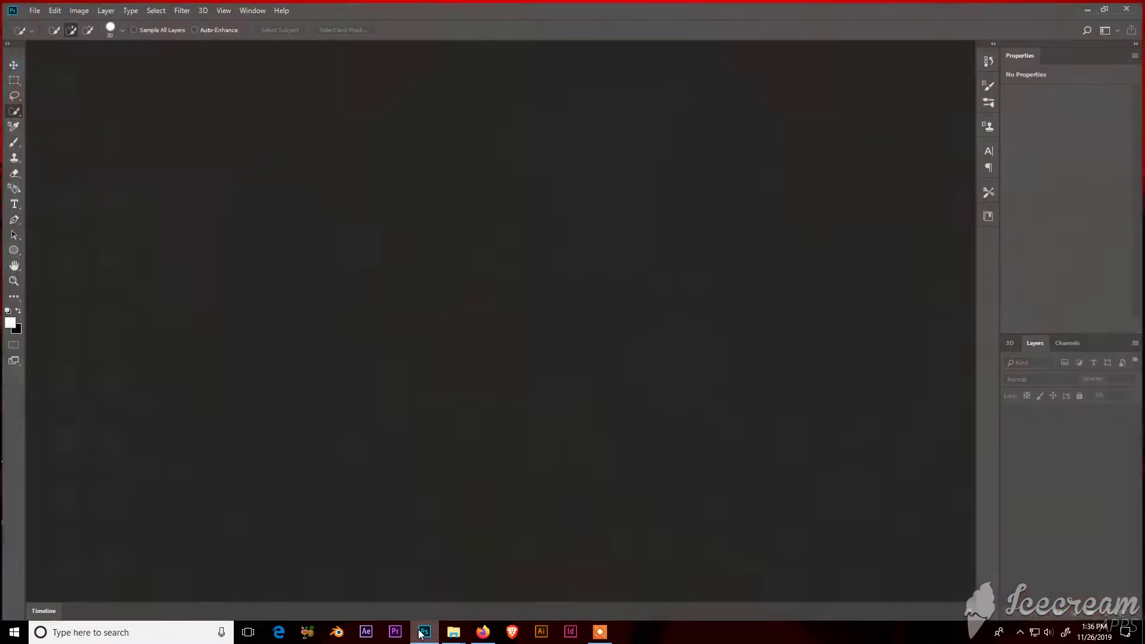
pyautogui.click(31, 9)
pyautogui.click(40, 29)
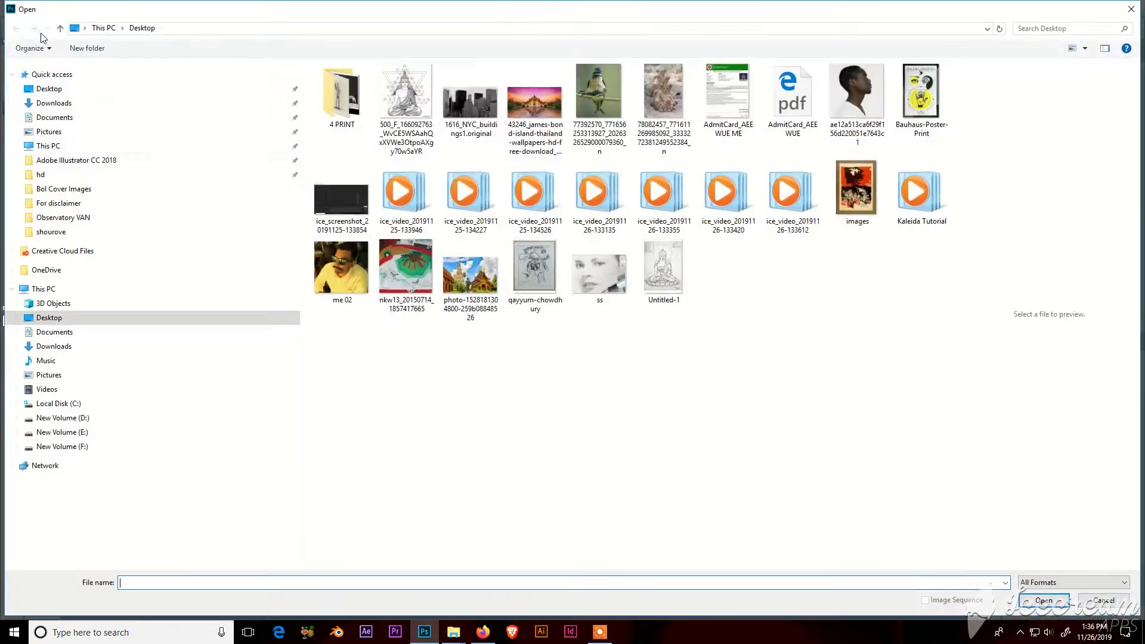
pyautogui.click(854, 108)
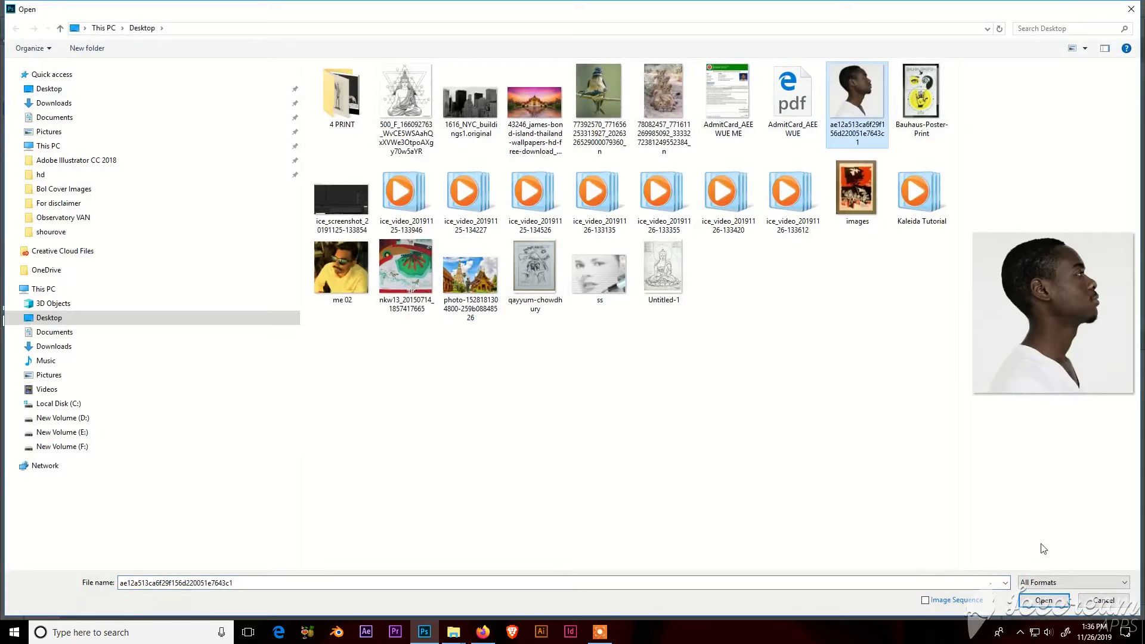
pyautogui.click(1044, 600)
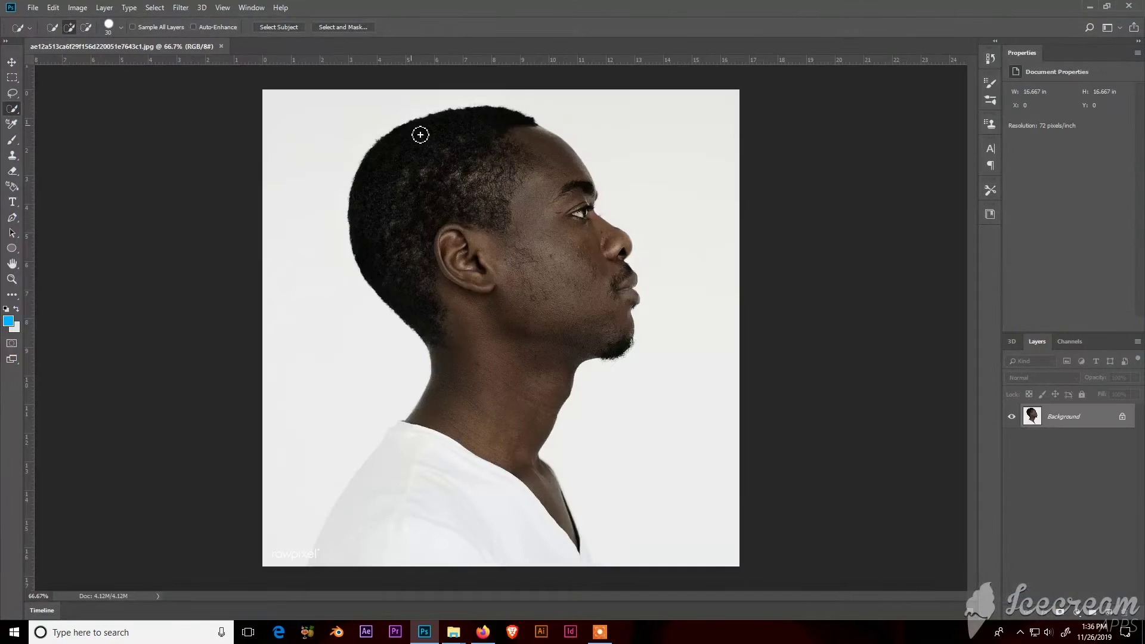
# - Paint a Quick Selection over the man's hair, head and shirt
pyautogui.rightClick(12, 110)
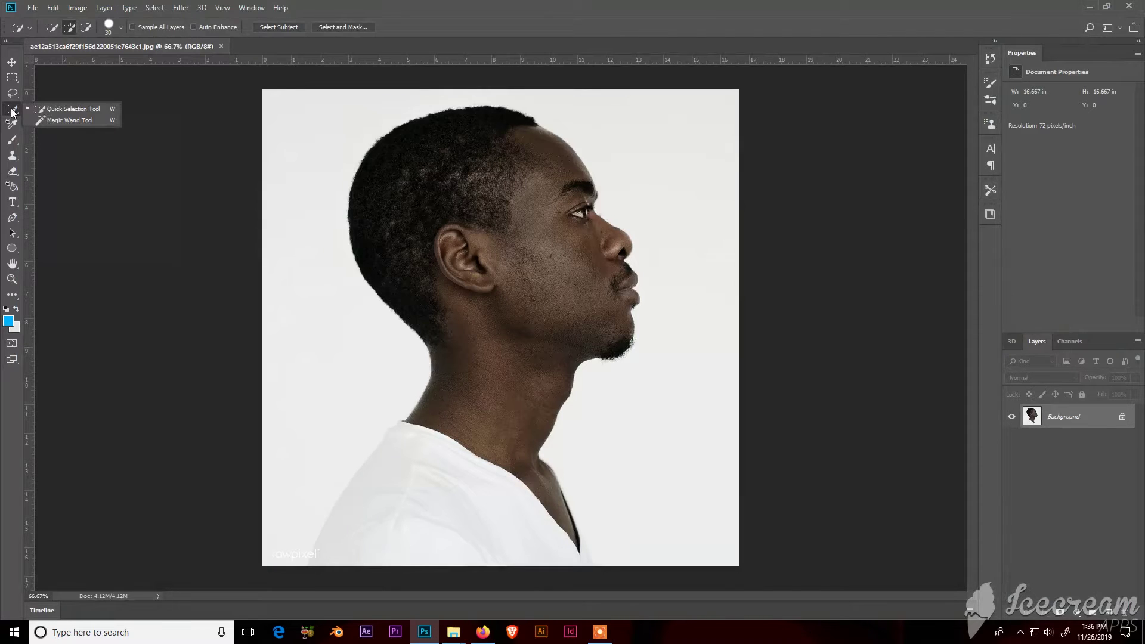
pyautogui.click(76, 111)
pyautogui.moveTo(358, 373); pyautogui.dragTo(340, 275)
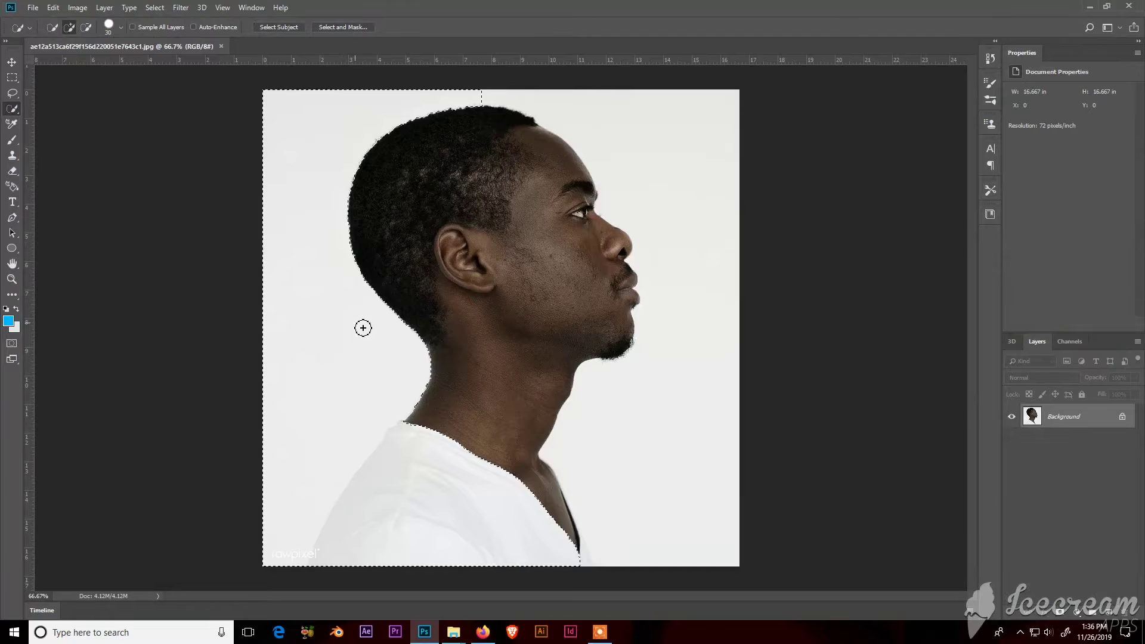
pyautogui.moveTo(378, 126)
pyautogui.mouseDown()
pyautogui.moveTo(498, 152)
pyautogui.moveTo(509, 488)
pyautogui.mouseUp()
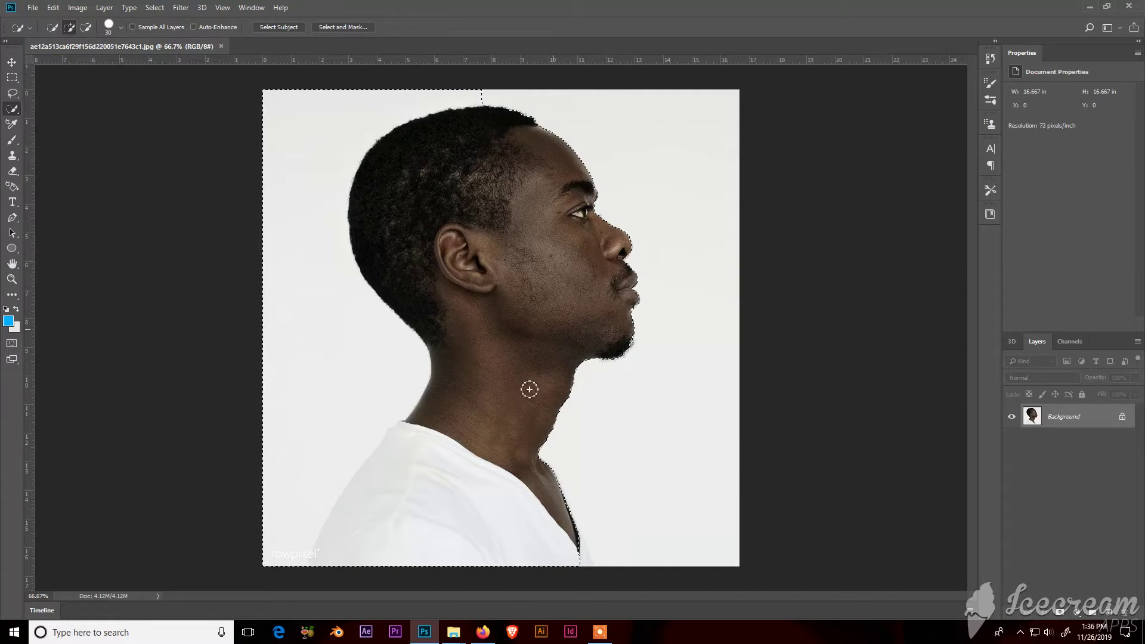
pyautogui.moveTo(509, 488)
pyautogui.mouseDown()
pyautogui.moveTo(593, 572)
pyautogui.moveTo(548, 474)
pyautogui.mouseUp()
pyautogui.click(549, 474)
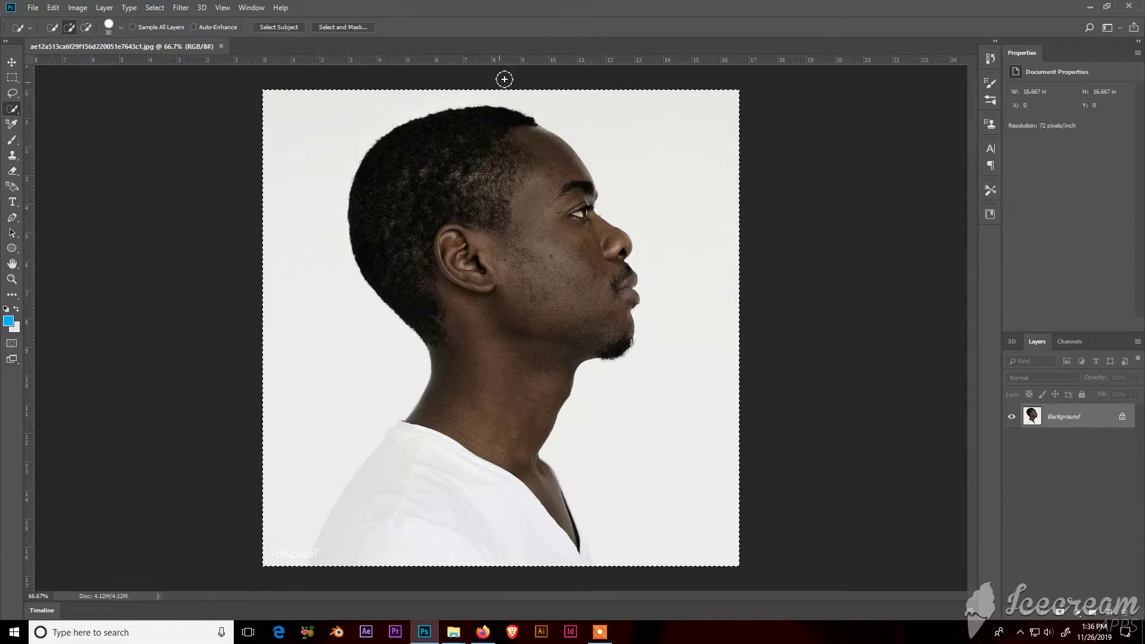
# - Subtract the background beside the face and neck, plus a stray patch, from the selection
pyautogui.moveTo(538, 93)
pyautogui.keyDown('alt'); pyautogui.mouseDown()
pyautogui.moveTo(702, 405)
pyautogui.moveTo(626, 455)
pyautogui.moveTo(634, 471)
pyautogui.moveTo(608, 529)
pyautogui.moveTo(592, 519)
pyautogui.mouseUp(); pyautogui.keyUp('alt')
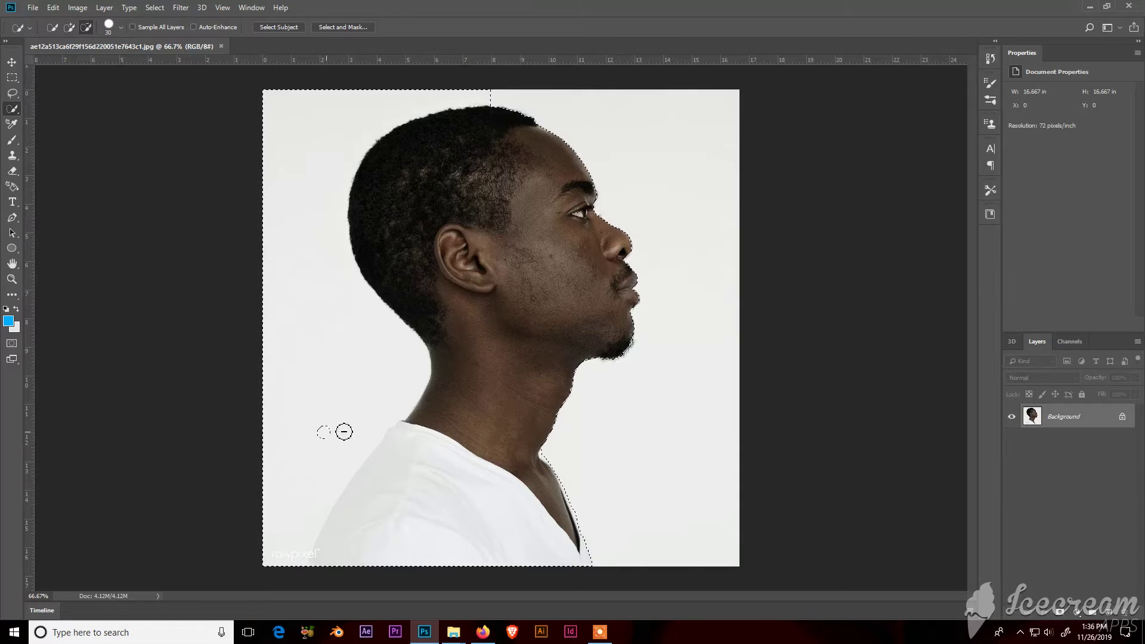
pyautogui.moveTo(342, 429)
pyautogui.keyDown('alt'); pyautogui.mouseDown()
pyautogui.moveTo(396, 361)
pyautogui.moveTo(333, 222)
pyautogui.moveTo(370, 126)
pyautogui.moveTo(395, 100)
pyautogui.moveTo(352, 149)
pyautogui.moveTo(406, 113)
pyautogui.moveTo(307, 102)
pyautogui.moveTo(294, 210)
pyautogui.moveTo(306, 255)
pyautogui.moveTo(342, 138)
pyautogui.moveTo(327, 271)
pyautogui.moveTo(359, 368)
pyautogui.moveTo(364, 320)
pyautogui.moveTo(330, 238)
pyautogui.moveTo(364, 352)
pyautogui.mouseUp(); pyautogui.keyUp('alt')
pyautogui.keyDown('alt'); pyautogui.click(347, 368); pyautogui.keyUp('alt')
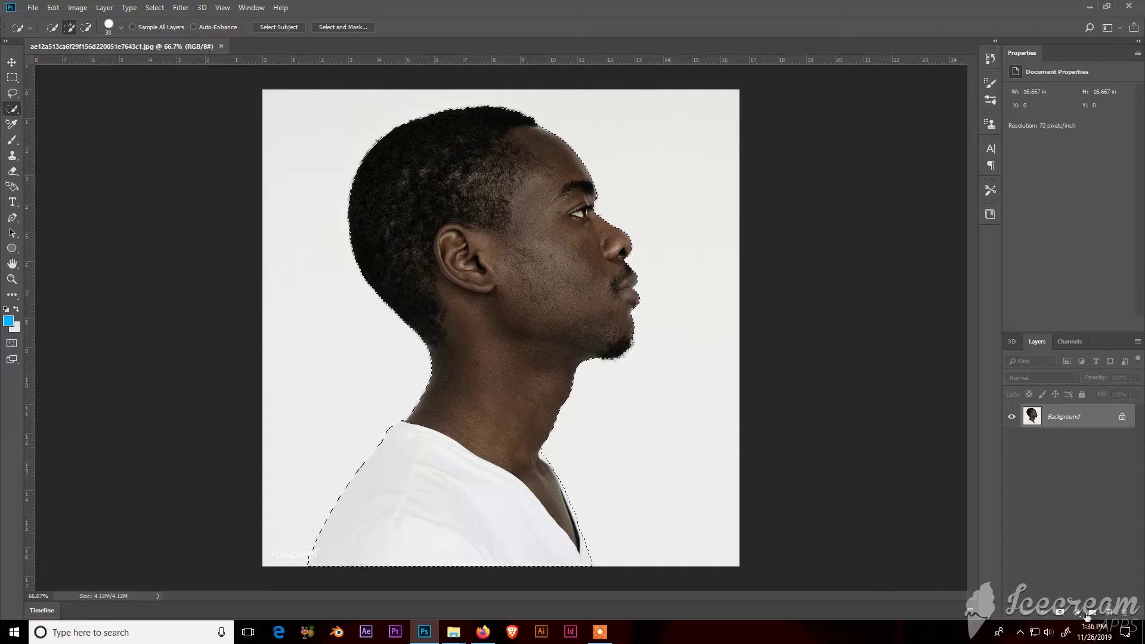
# - Turn the selection into a layer mask on Layer 0 and deselect
pyautogui.click(1061, 613)
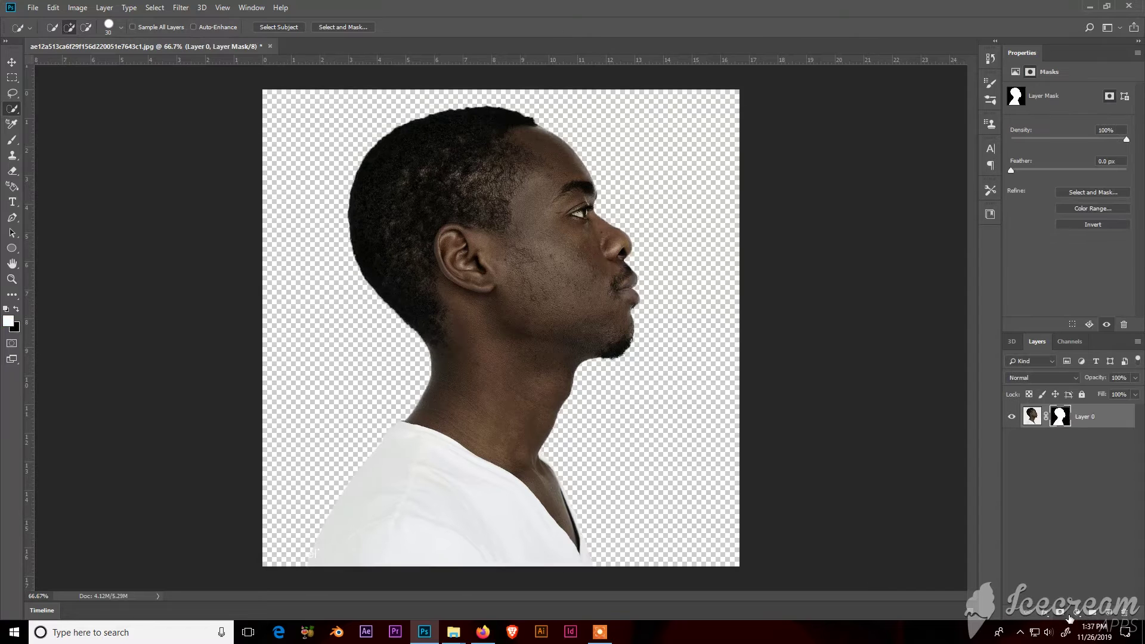
pyautogui.moveTo(378, 481); pyautogui.dragTo(544, 457)
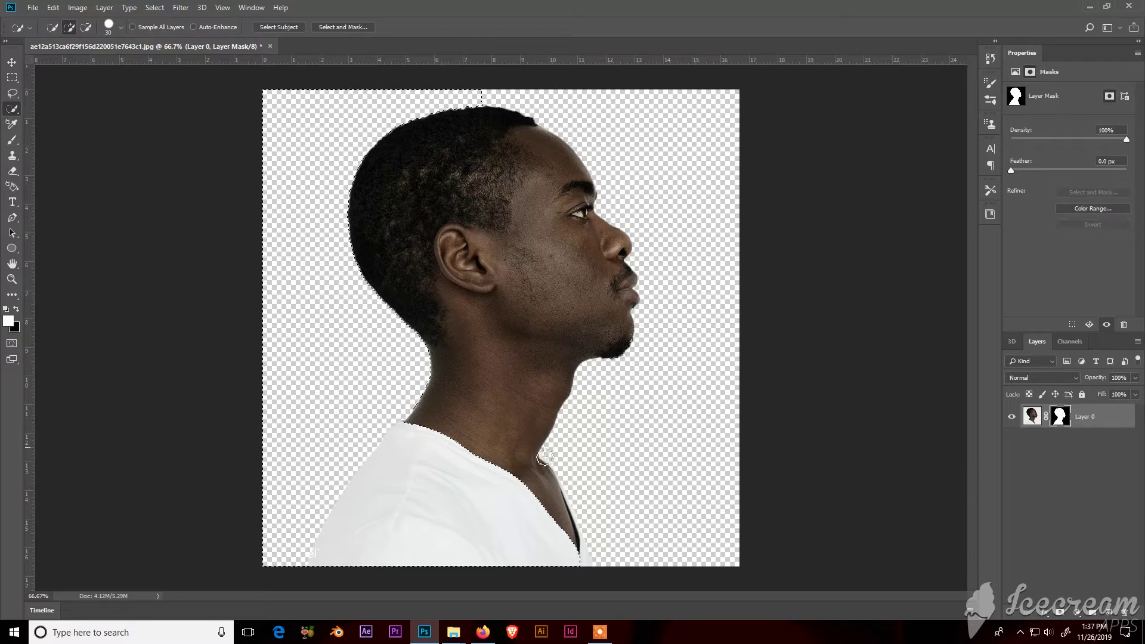
pyautogui.click(12, 62)
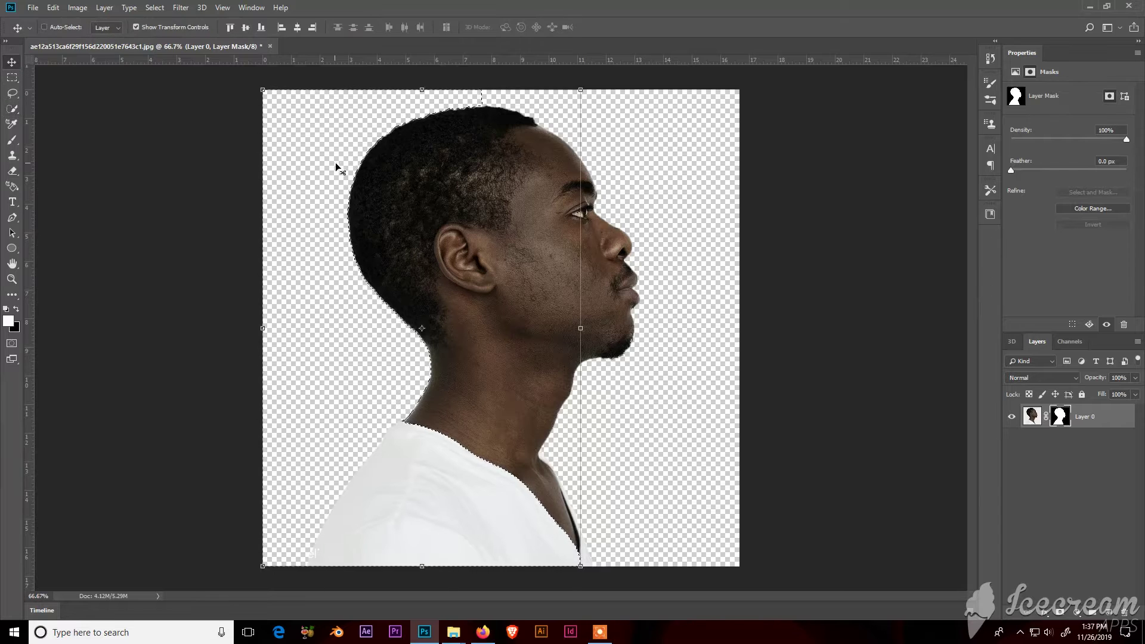
pyautogui.hotkey('ctrl', 'd')
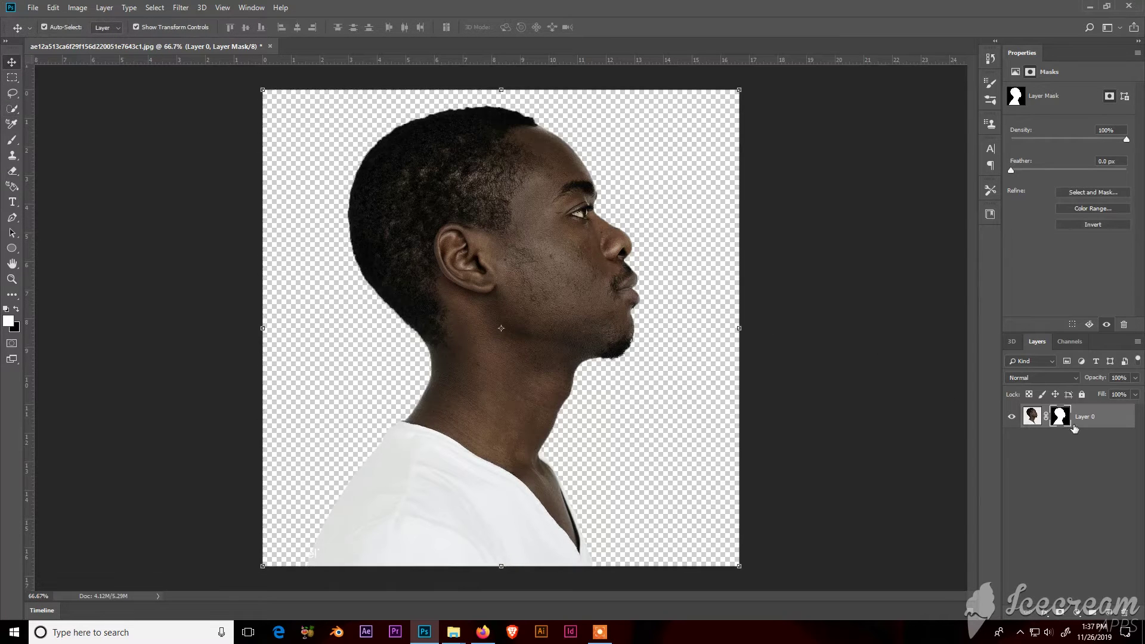
# - Add a new layer filled with light grey beneath Layer 0
pyautogui.click(1038, 421)
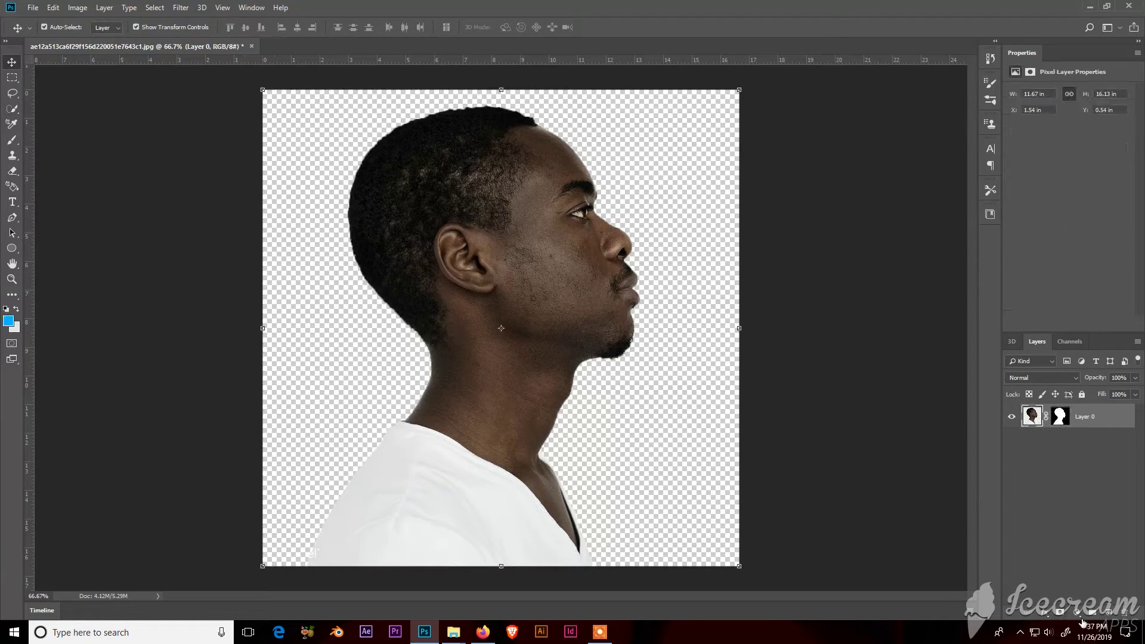
pyautogui.click(1110, 614)
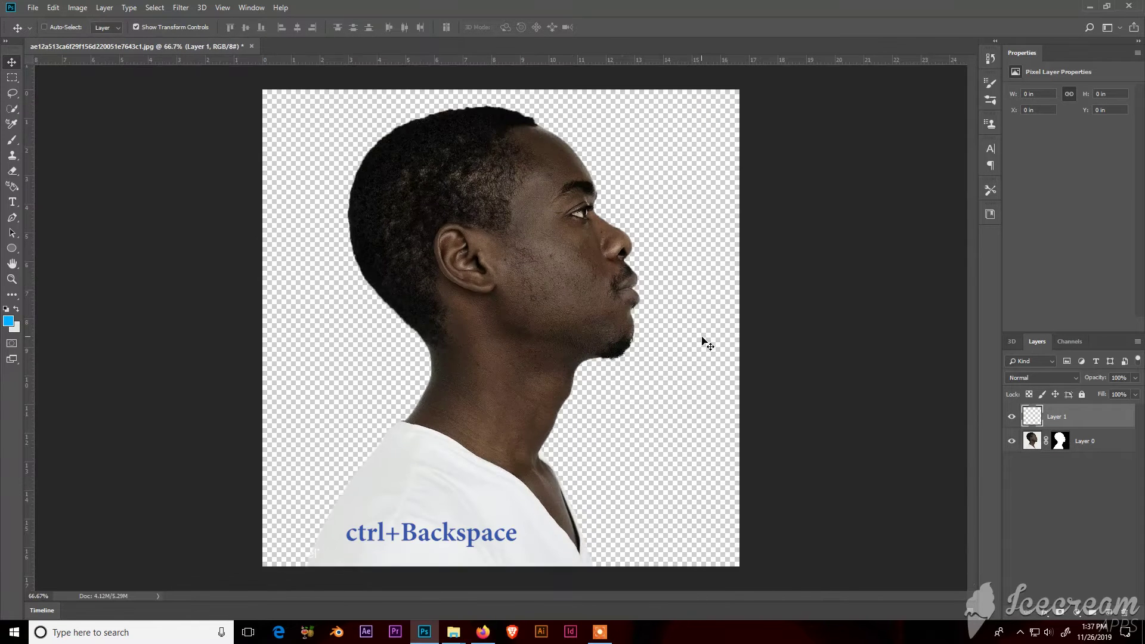
pyautogui.hotkey('ctrl', 'BackSpace')
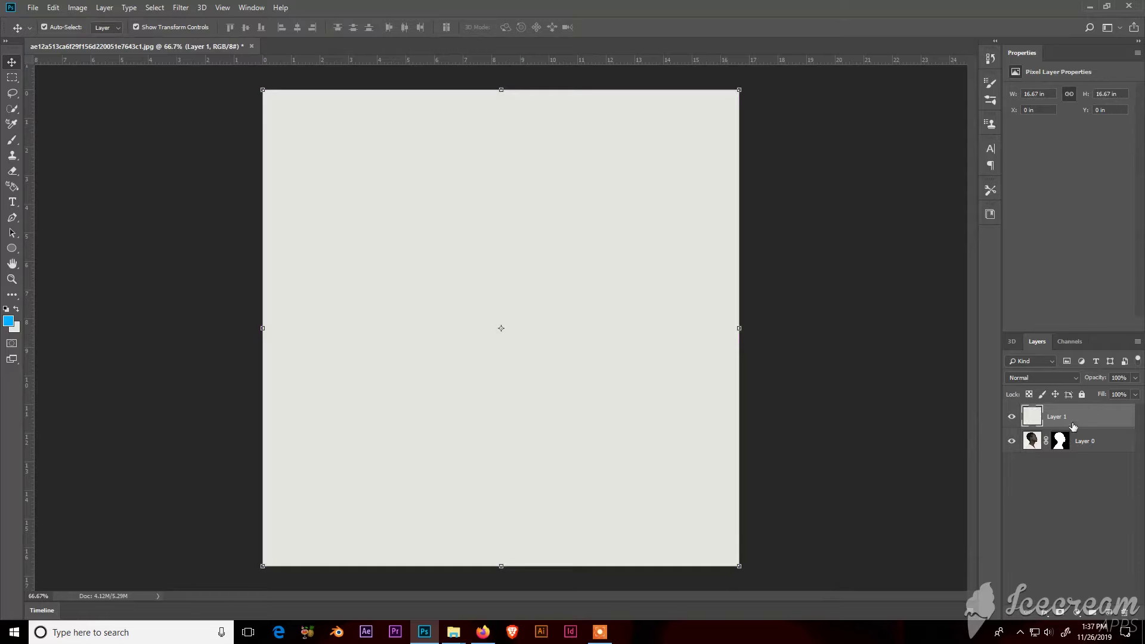
pyautogui.moveTo(1073, 426); pyautogui.dragTo(1068, 458)
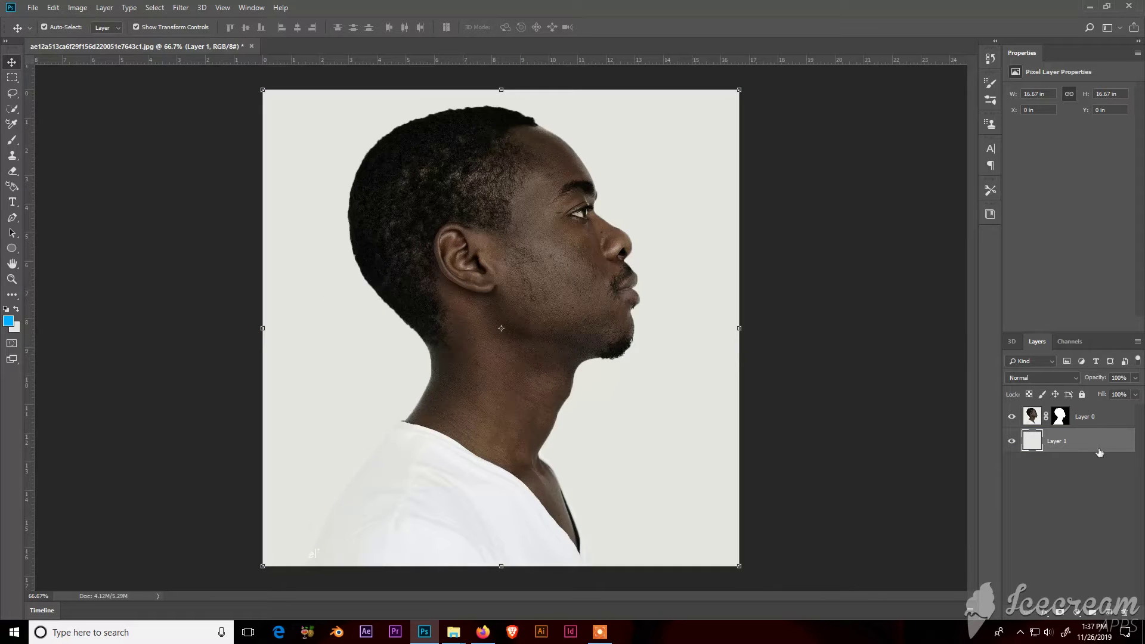
pyautogui.click(1101, 425)
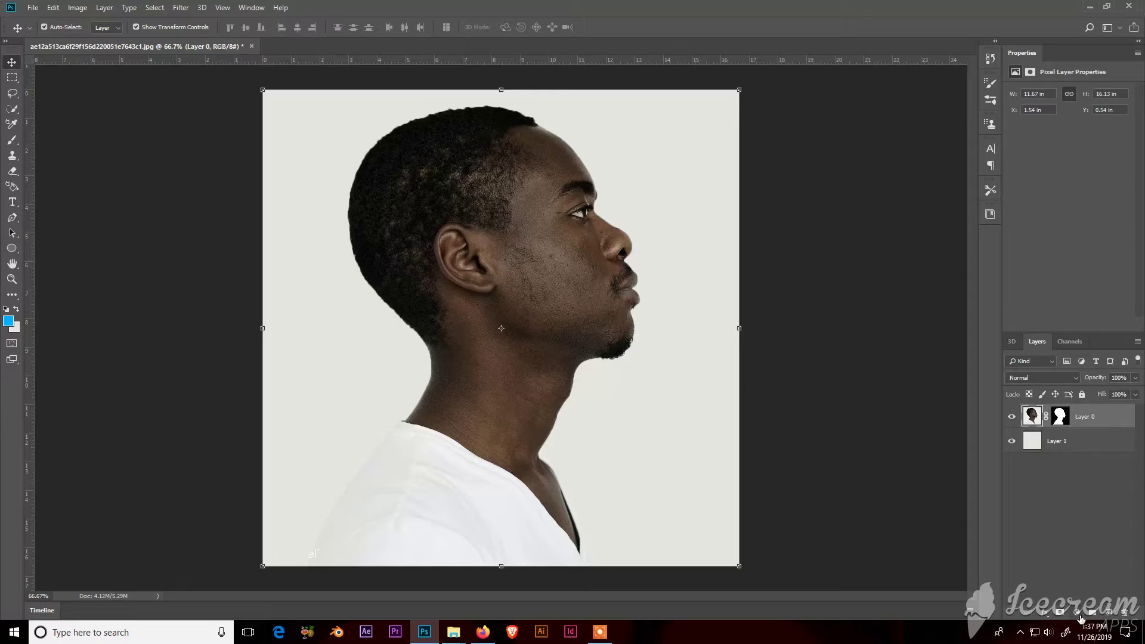
# - Add a Black & White adjustment clipped to Layer 0, then place the 1616_NYC_buildings1 photo on top
pyautogui.click(1078, 613)
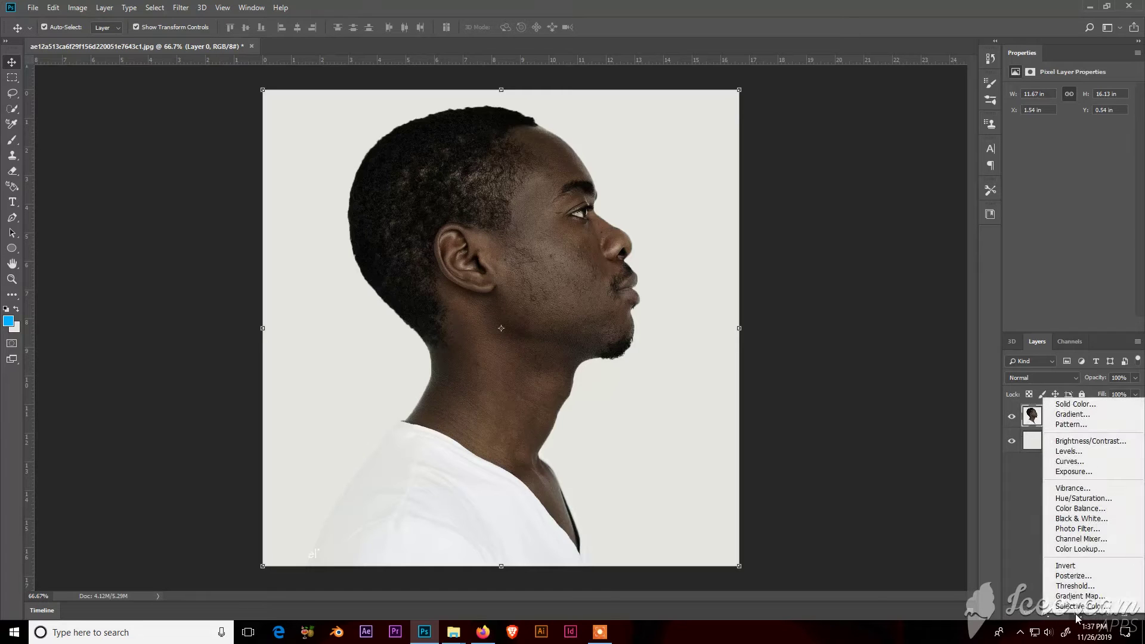
pyautogui.click(1087, 519)
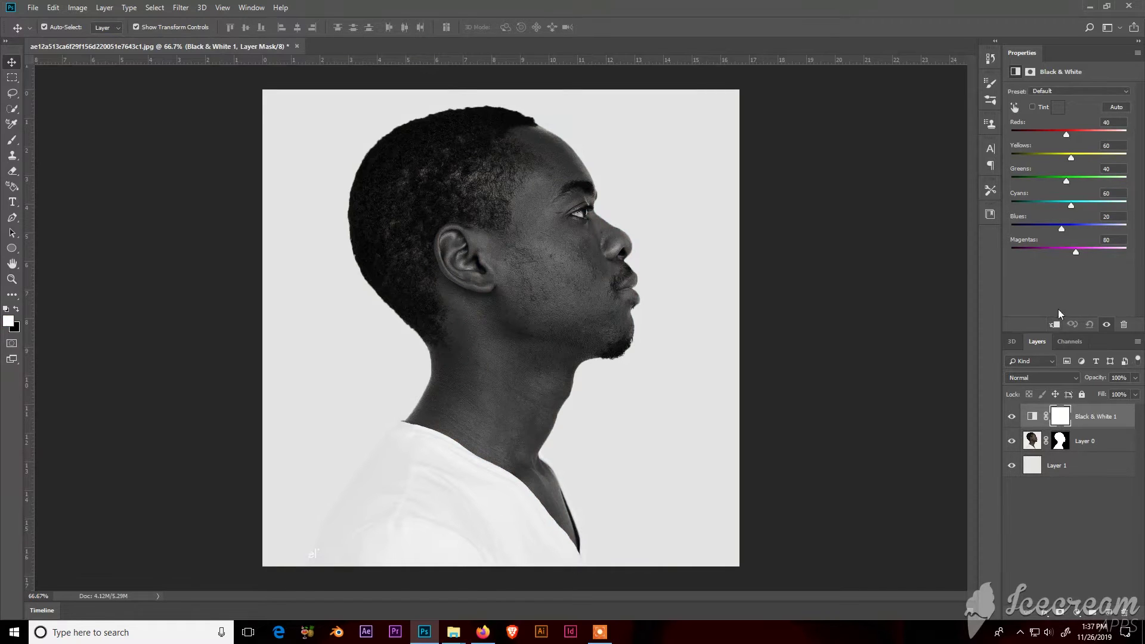
pyautogui.click(1056, 328)
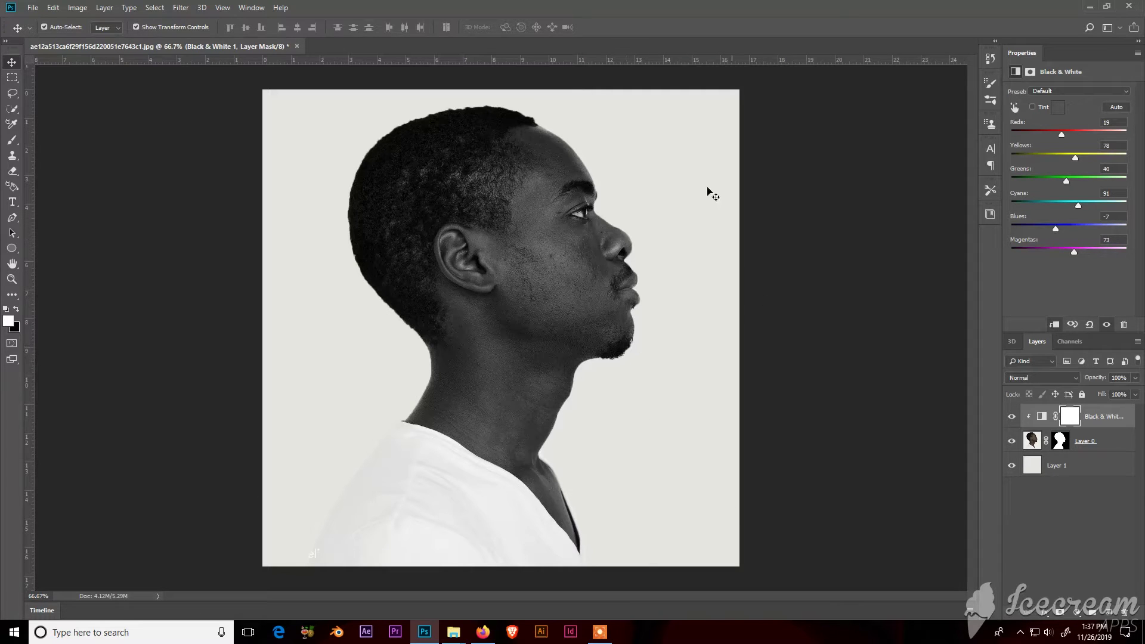
pyautogui.moveTo(453, 632)
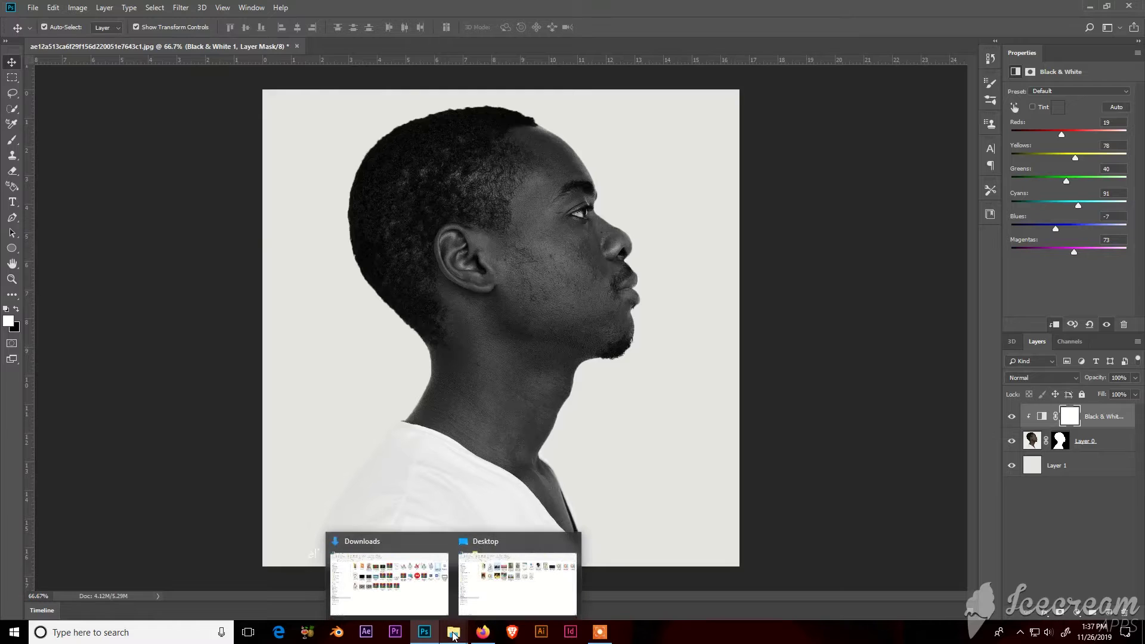
pyautogui.click(499, 584)
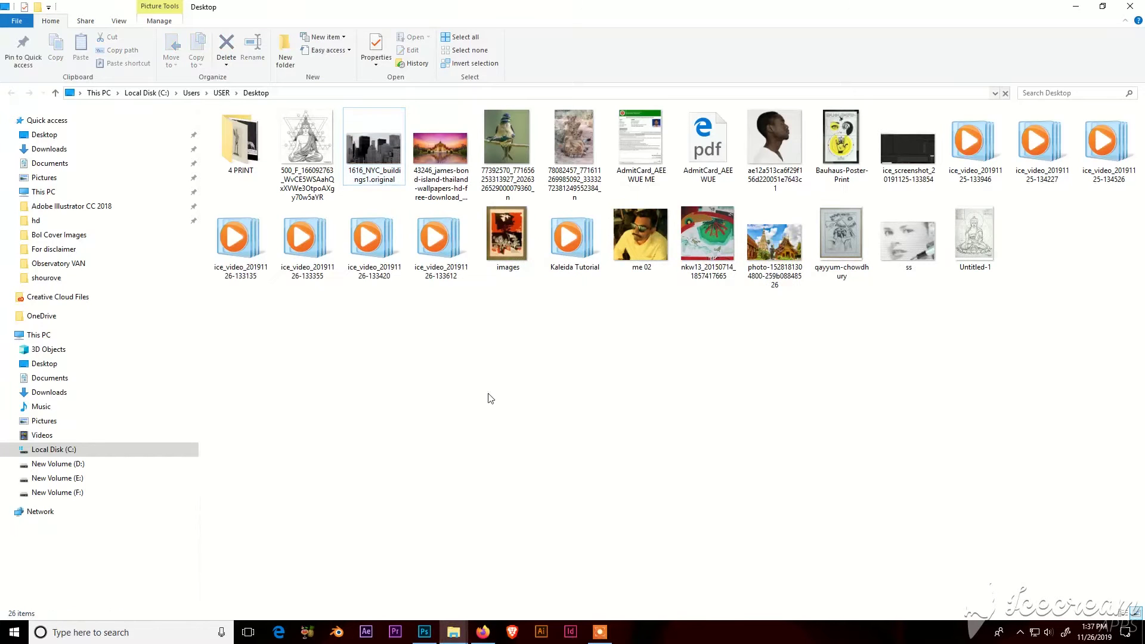
pyautogui.moveTo(375, 156)
pyautogui.mouseDown()
pyautogui.moveTo(429, 637)
pyautogui.moveTo(469, 513)
pyautogui.mouseUp()
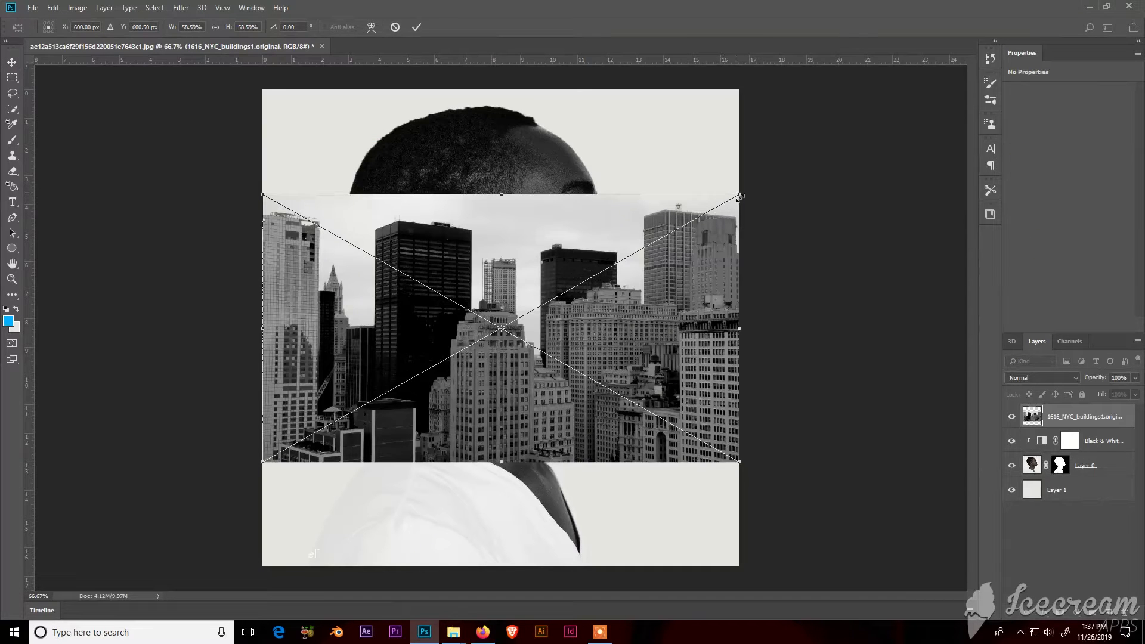
# - Scale the placed NYC buildings photo to about 140% and raise it over the whole portrait
pyautogui.moveTo(740, 196)
pyautogui.mouseDown()
pyautogui.moveTo(874, 51)
pyautogui.moveTo(965, 5)
pyautogui.mouseUp()
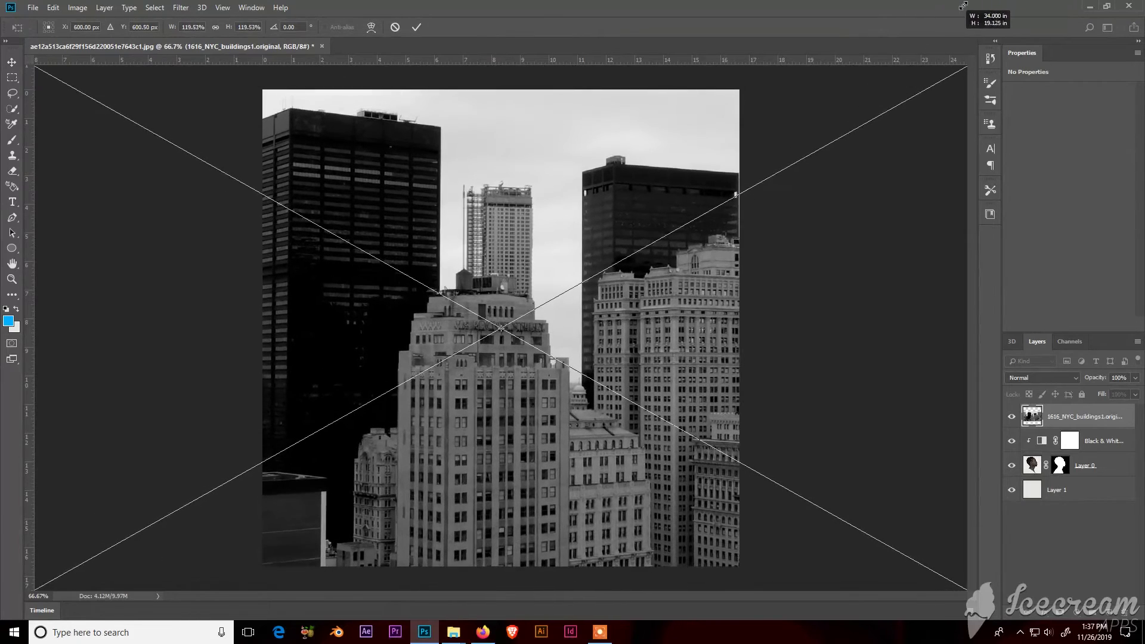
pyautogui.hotkey('ctrl', '-')
pyautogui.hotkey('ctrl', '-')
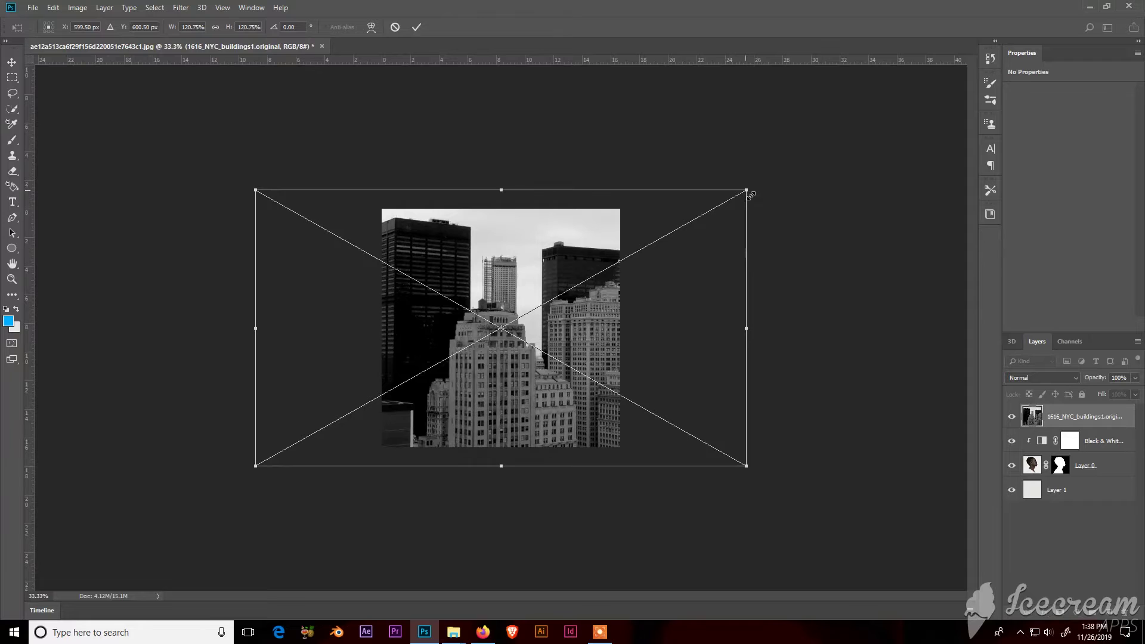
pyautogui.moveTo(751, 195); pyautogui.dragTo(811, 184)
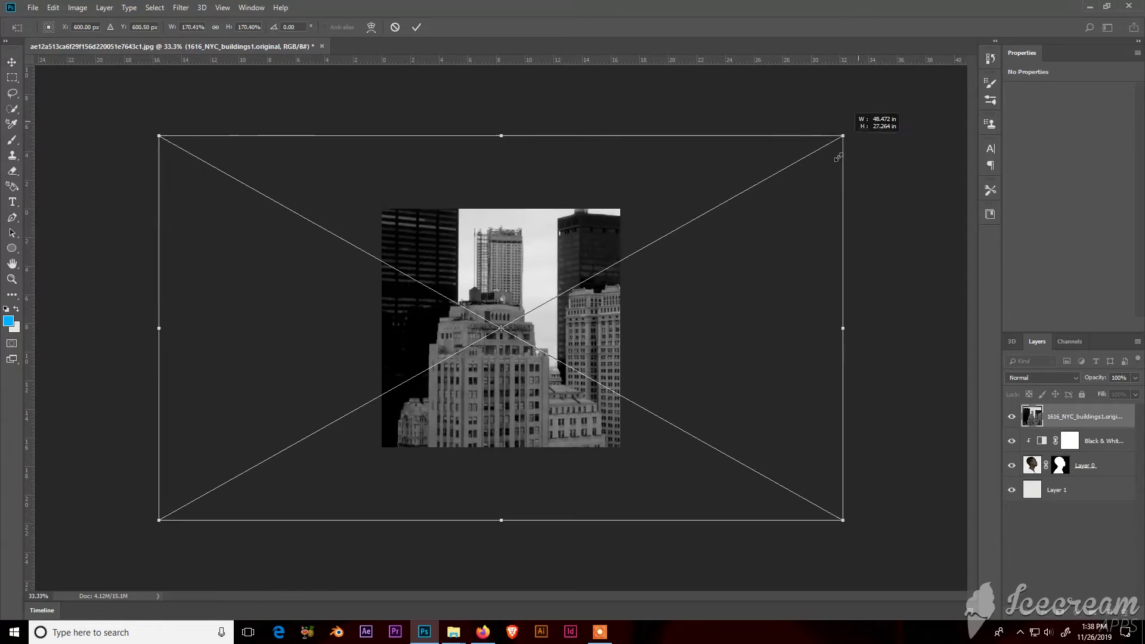
pyautogui.moveTo(537, 361)
pyautogui.mouseDown()
pyautogui.moveTo(537, 314)
pyautogui.moveTo(546, 318)
pyautogui.mouseUp()
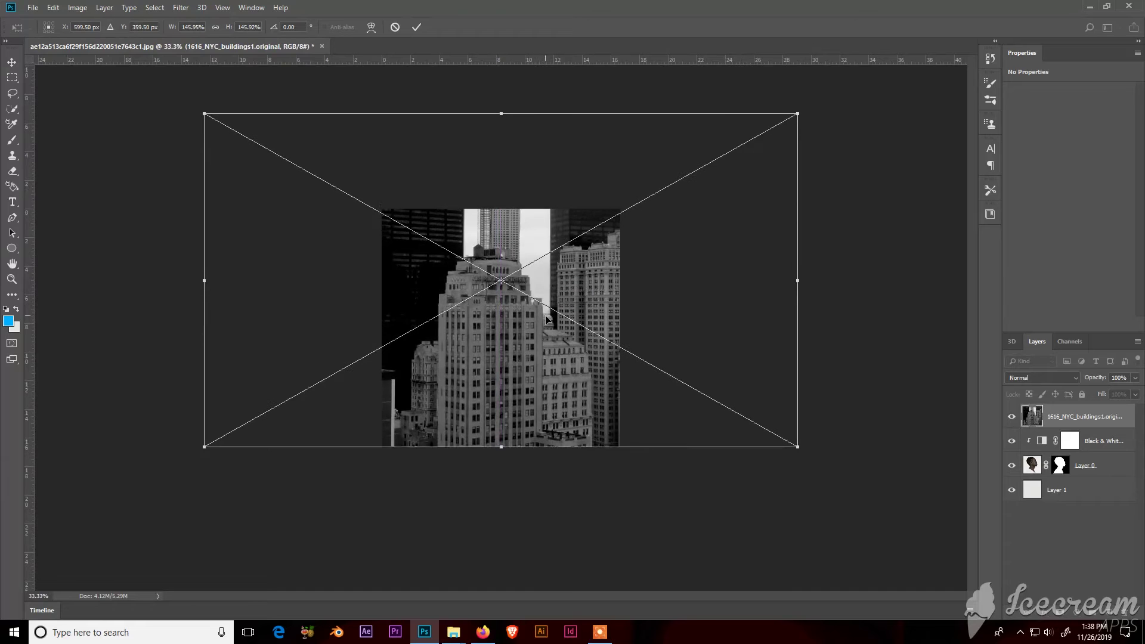
pyautogui.moveTo(803, 120); pyautogui.dragTo(792, 153)
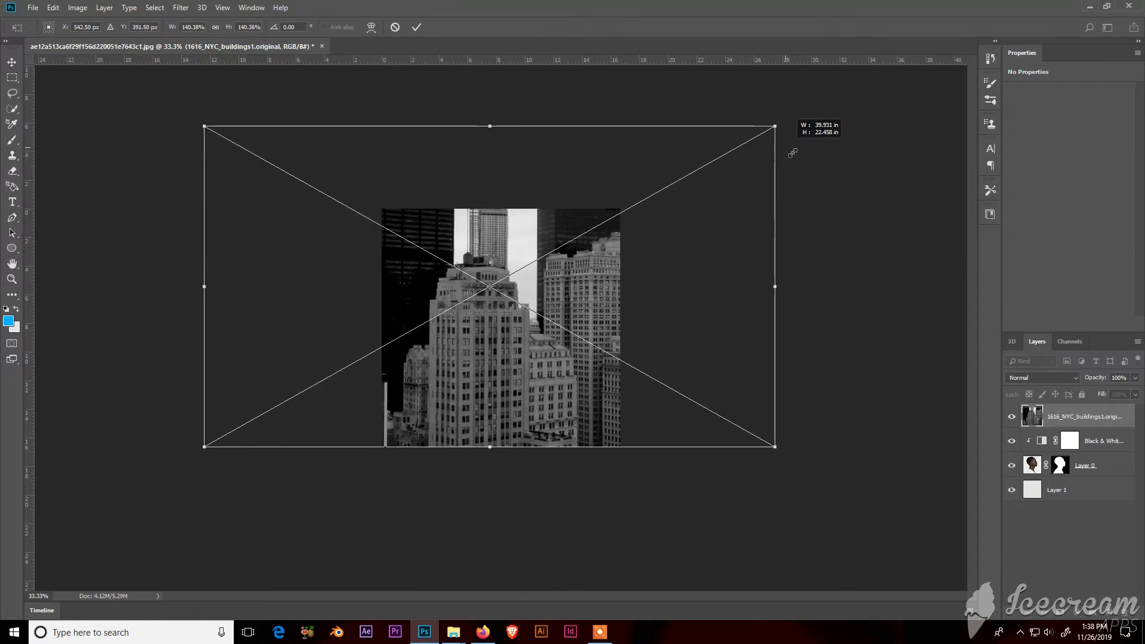
# - Commit the buildings photo and clip it to Layer 0 below the Black & White adjustment
pyautogui.click(416, 27)
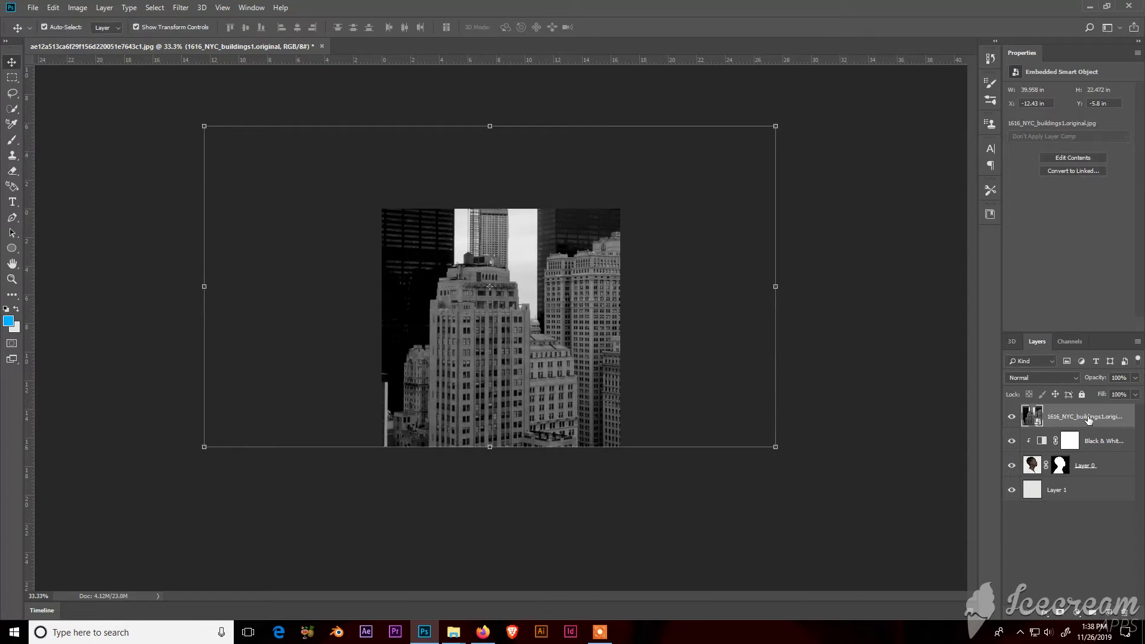
pyautogui.moveTo(1097, 429); pyautogui.dragTo(1099, 456)
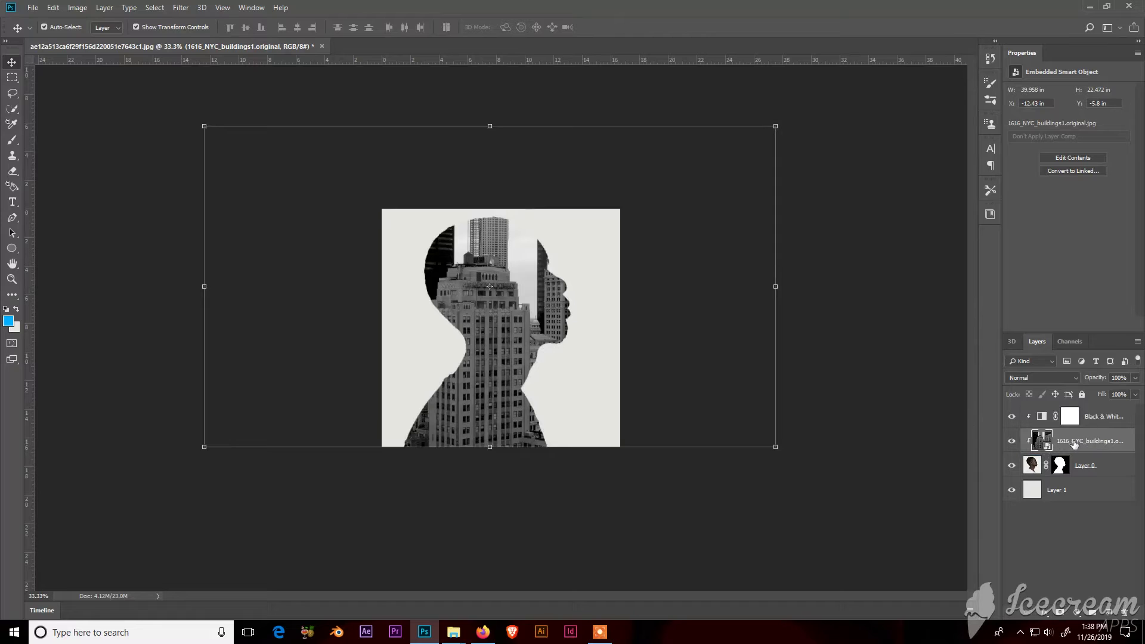
pyautogui.click(855, 477)
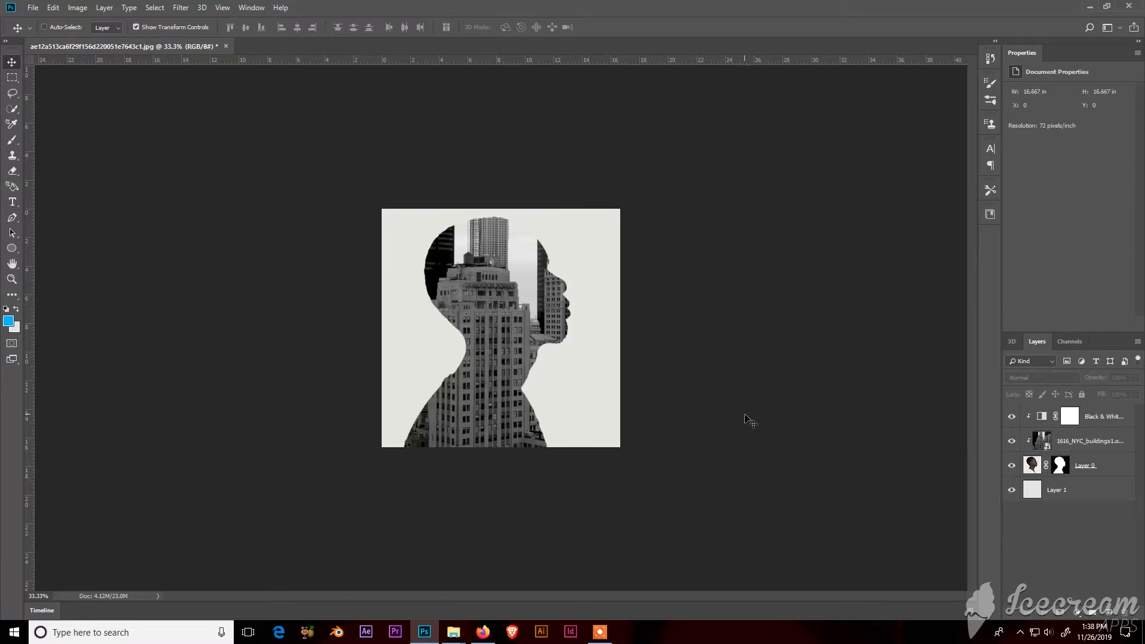
pyautogui.hotkey('ctrl', '0')
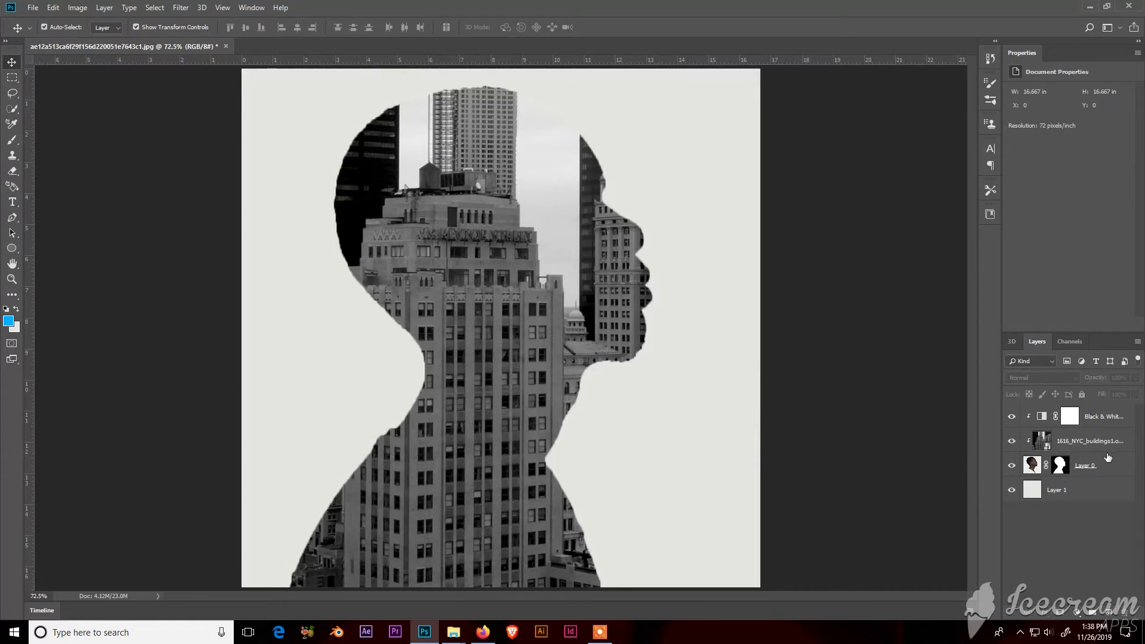
# - Add a white mask to the buildings layer and set a soft black brush at 40% flow
pyautogui.click(1077, 449)
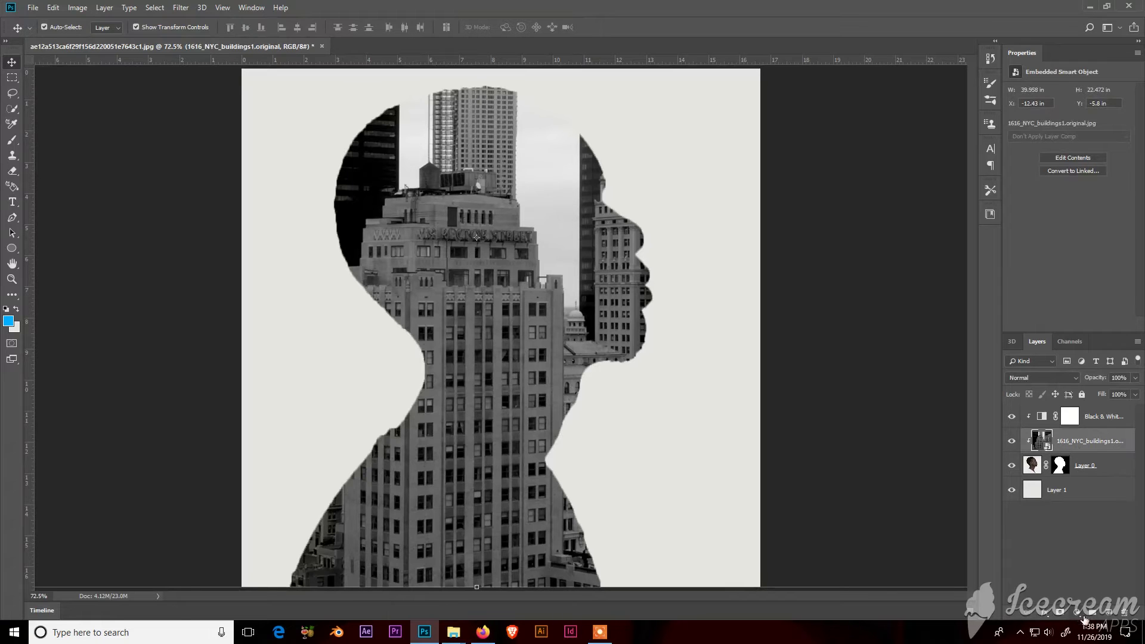
pyautogui.click(1065, 614)
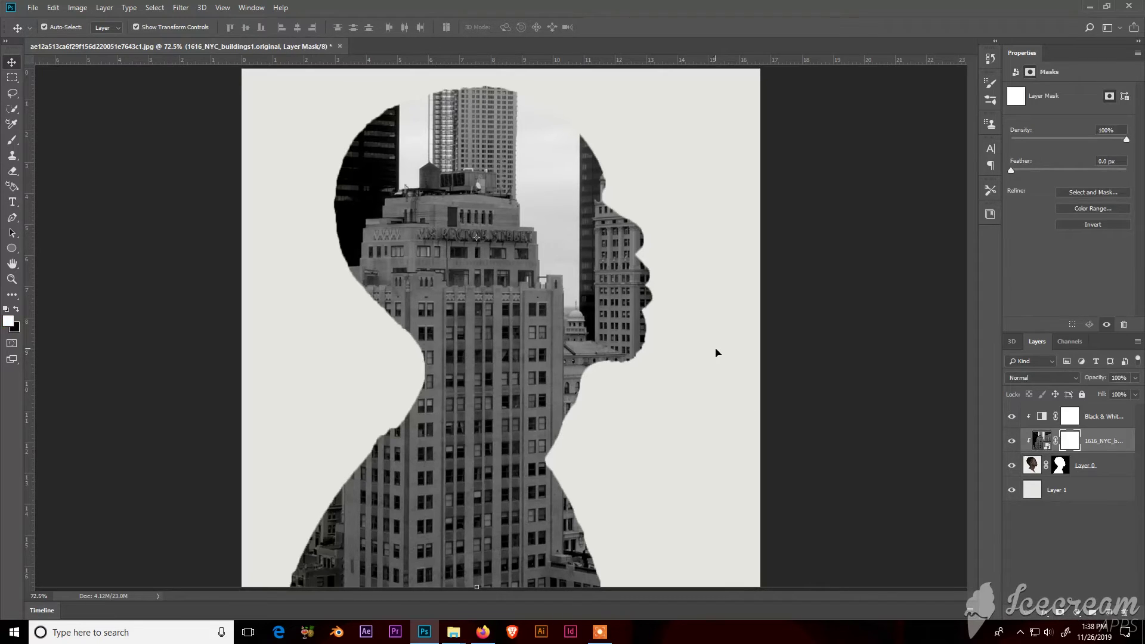
pyautogui.press('b')
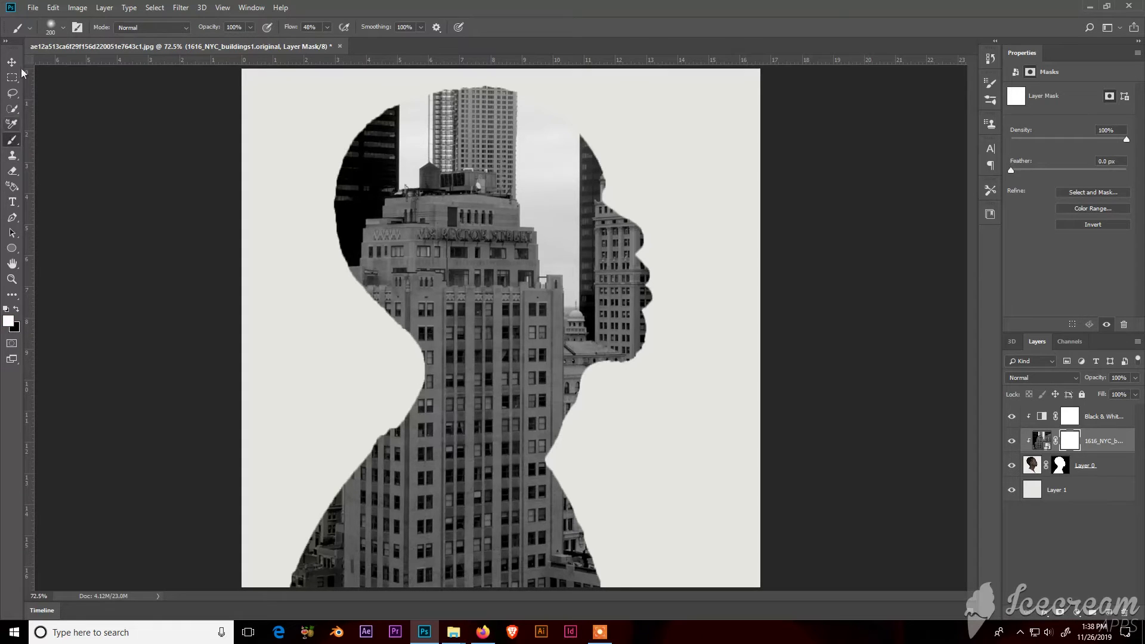
pyautogui.click(62, 27)
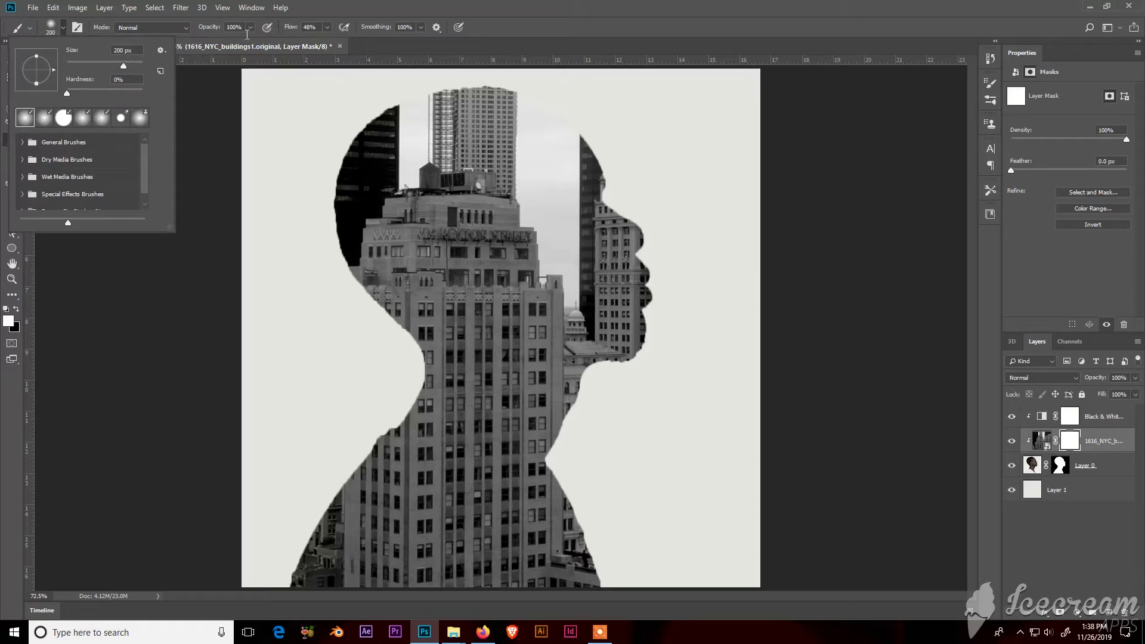
pyautogui.click(327, 28)
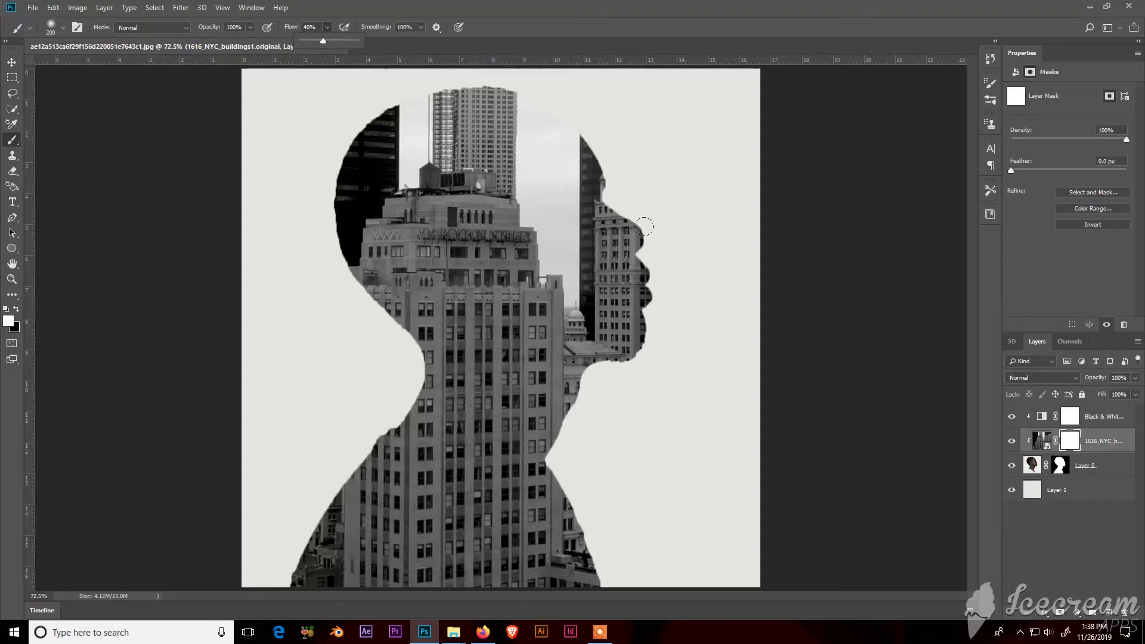
pyautogui.moveTo(640, 222); pyautogui.dragTo(643, 236)
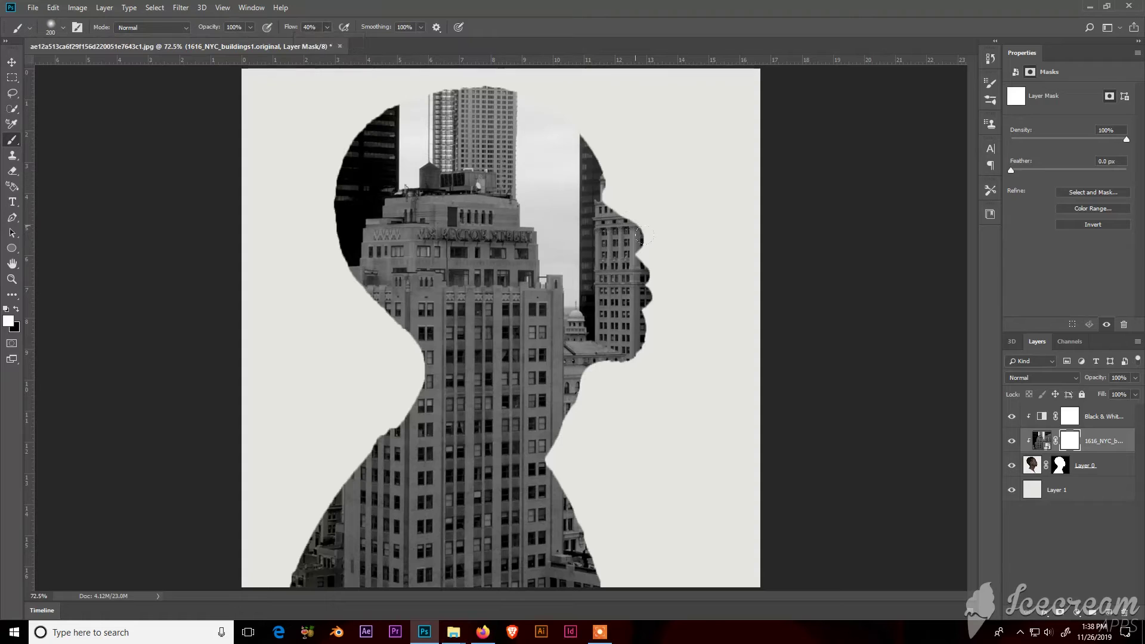
pyautogui.click(19, 310)
# - Paint the mask black to reveal the face, white to restore the neck, then soften the edge
pyautogui.moveTo(653, 250)
pyautogui.mouseDown()
pyautogui.moveTo(602, 238)
pyautogui.moveTo(597, 215)
pyautogui.moveTo(631, 200)
pyautogui.moveTo(592, 174)
pyautogui.moveTo(608, 143)
pyautogui.moveTo(592, 122)
pyautogui.moveTo(545, 119)
pyautogui.moveTo(626, 160)
pyautogui.moveTo(603, 212)
pyautogui.moveTo(653, 268)
pyautogui.moveTo(644, 341)
pyautogui.mouseUp()
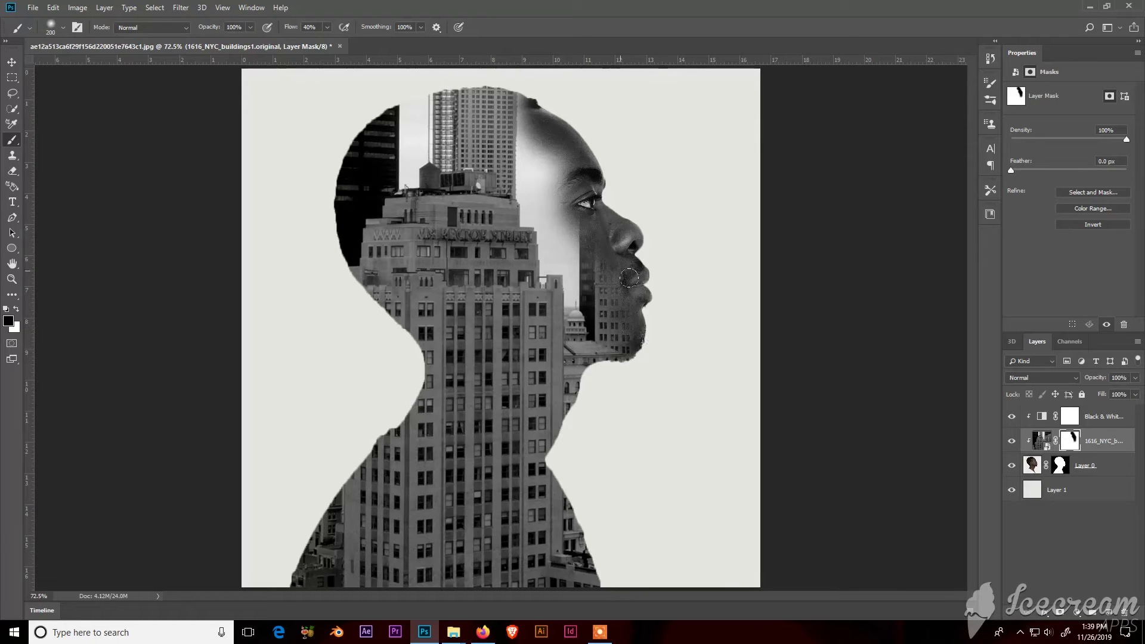
pyautogui.moveTo(615, 251)
pyautogui.mouseDown()
pyautogui.moveTo(587, 223)
pyautogui.moveTo(554, 227)
pyautogui.moveTo(566, 221)
pyautogui.moveTo(527, 106)
pyautogui.moveTo(525, 140)
pyautogui.moveTo(558, 202)
pyautogui.moveTo(561, 268)
pyautogui.moveTo(606, 334)
pyautogui.mouseUp()
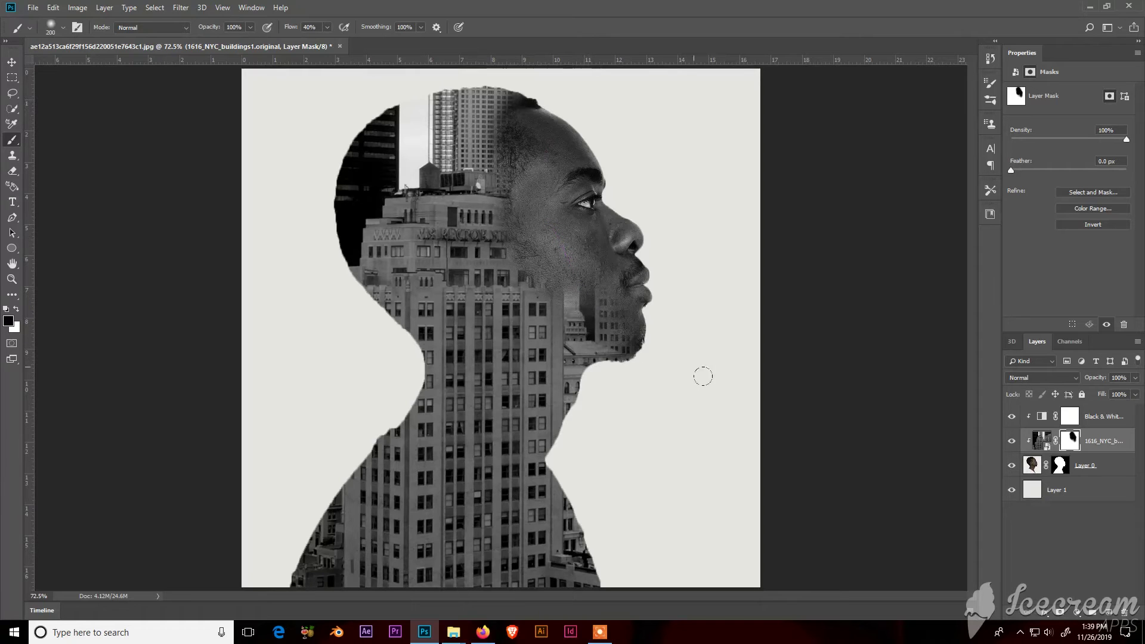
pyautogui.click(16, 309)
pyautogui.moveTo(577, 342)
pyautogui.mouseDown()
pyautogui.moveTo(570, 286)
pyautogui.moveTo(545, 307)
pyautogui.moveTo(501, 249)
pyautogui.moveTo(516, 191)
pyautogui.moveTo(490, 136)
pyautogui.moveTo(490, 185)
pyautogui.mouseUp()
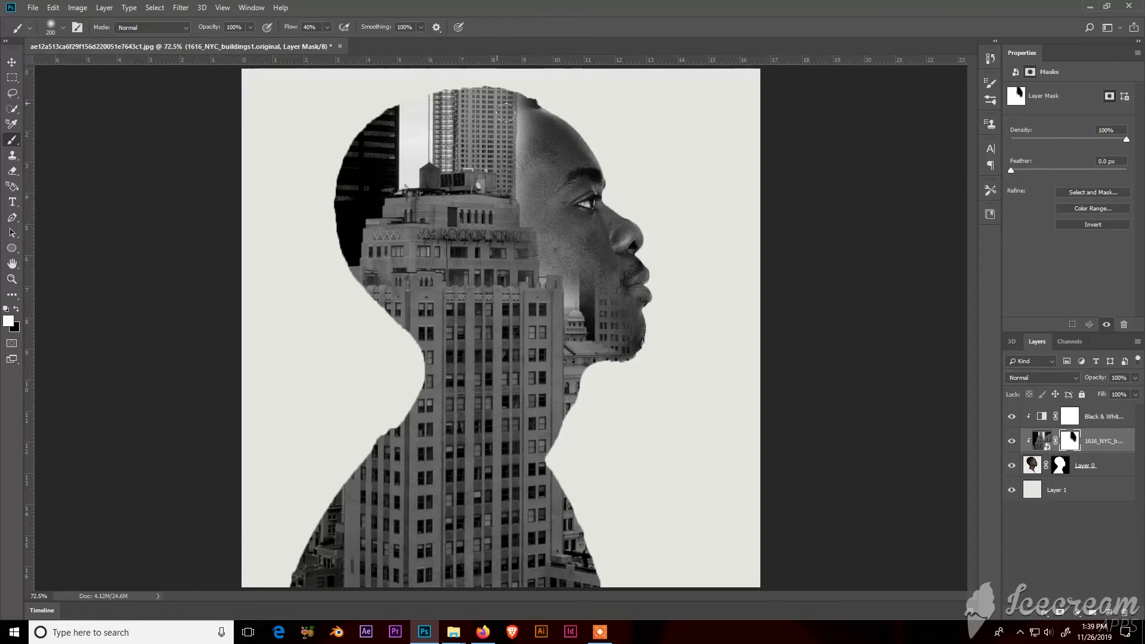
pyautogui.press('x')
pyautogui.moveTo(564, 143); pyautogui.dragTo(565, 161)
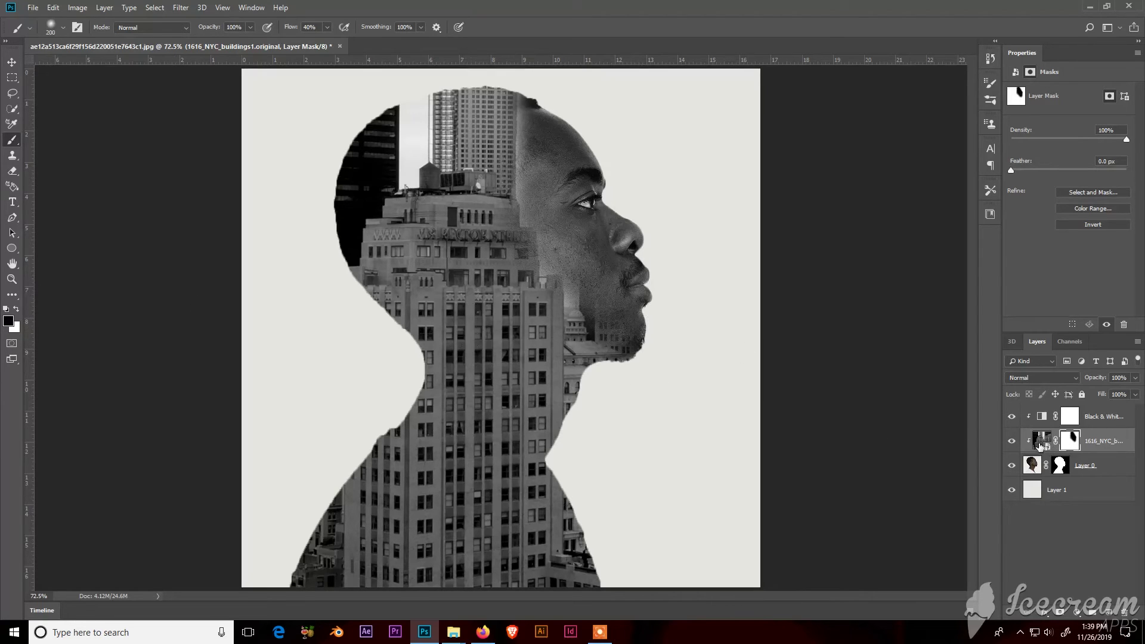
# - Set the NYC buildings layer's blend mode to Screen
pyautogui.click(1042, 440)
pyautogui.click(1032, 379)
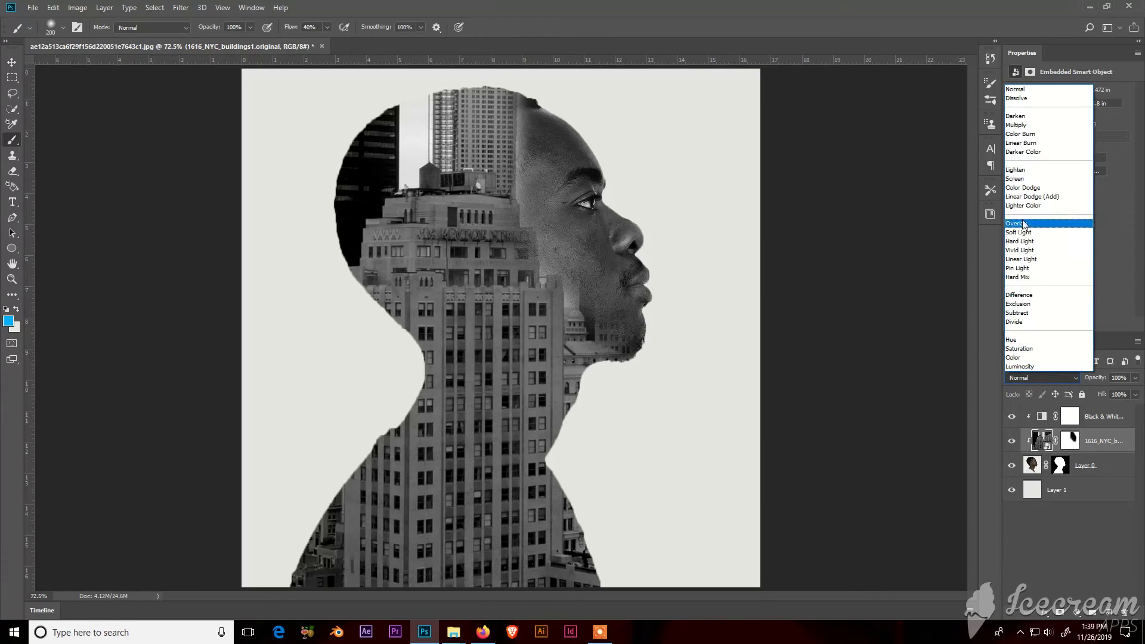
pyautogui.click(1019, 179)
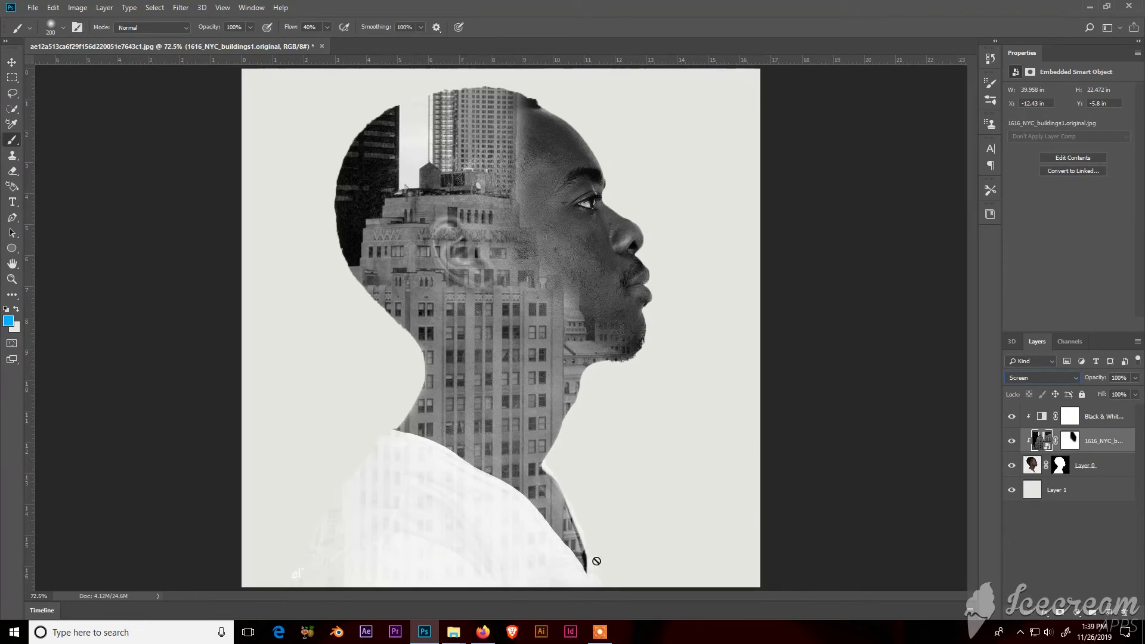
pyautogui.click(1047, 380)
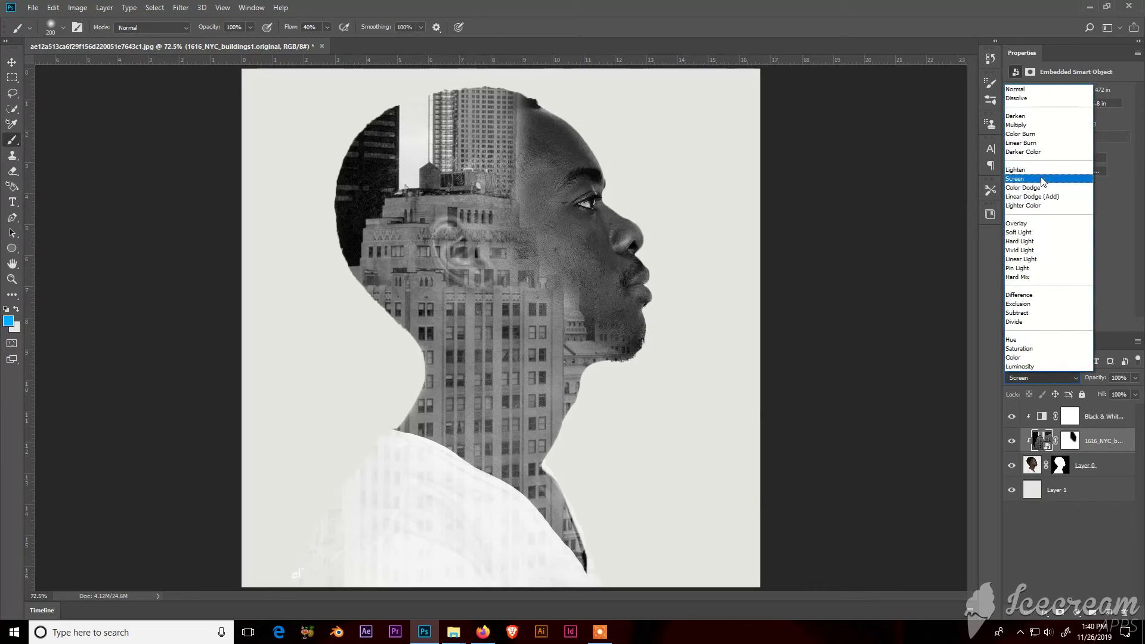
pyautogui.click(1044, 179)
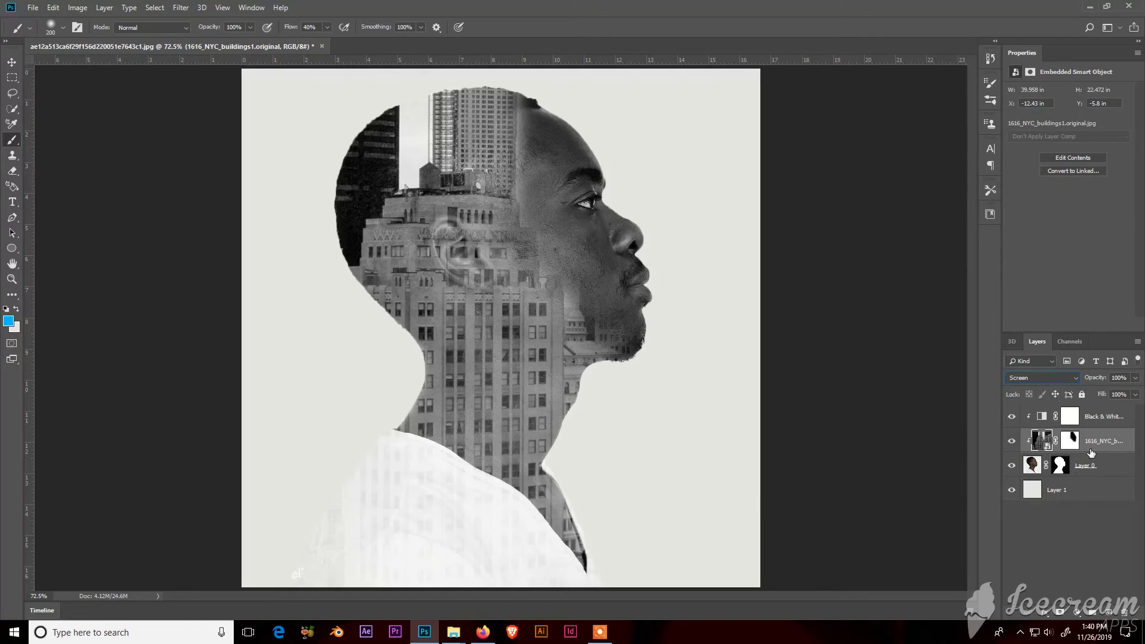
pyautogui.click(12, 62)
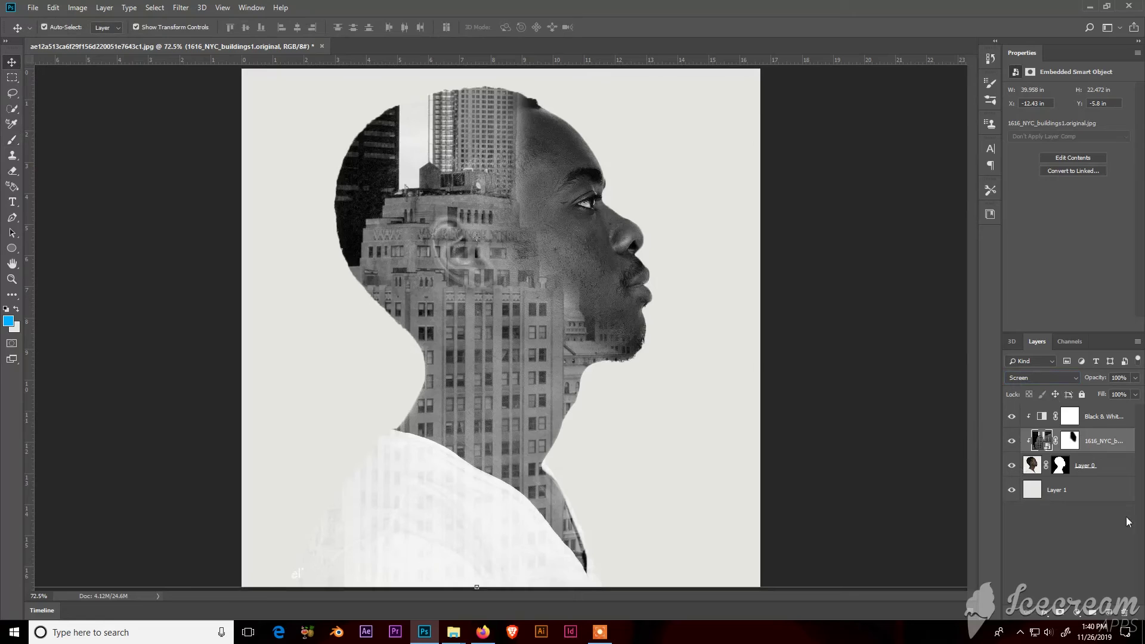
# - Add a Curves adjustment with its midpoint pulled to input 120, output 91
pyautogui.click(1078, 613)
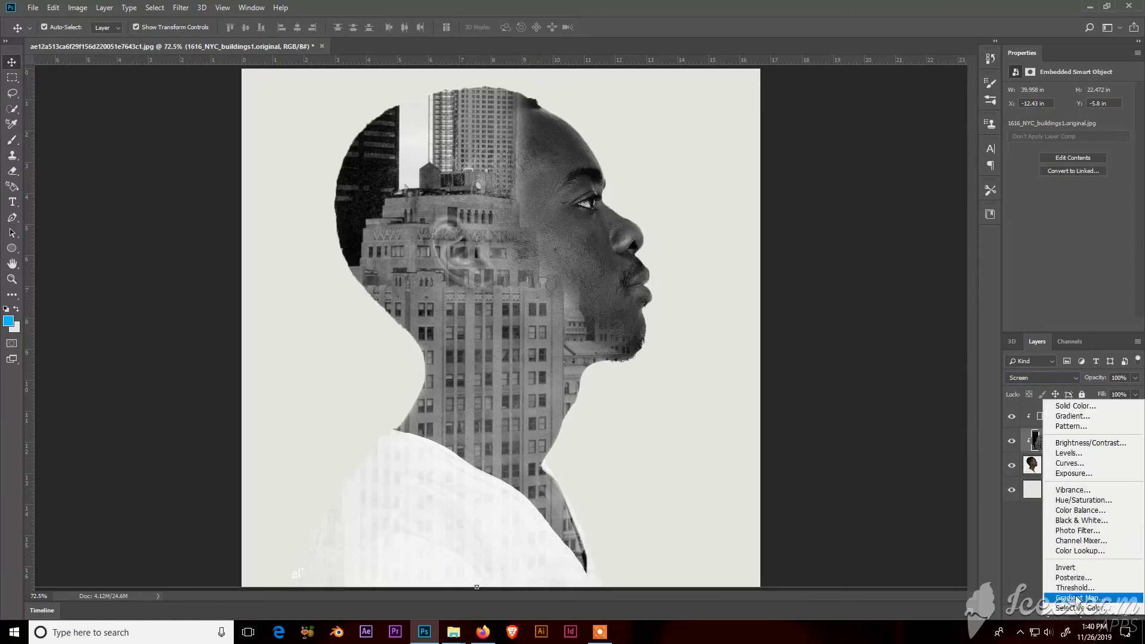
pyautogui.click(1068, 469)
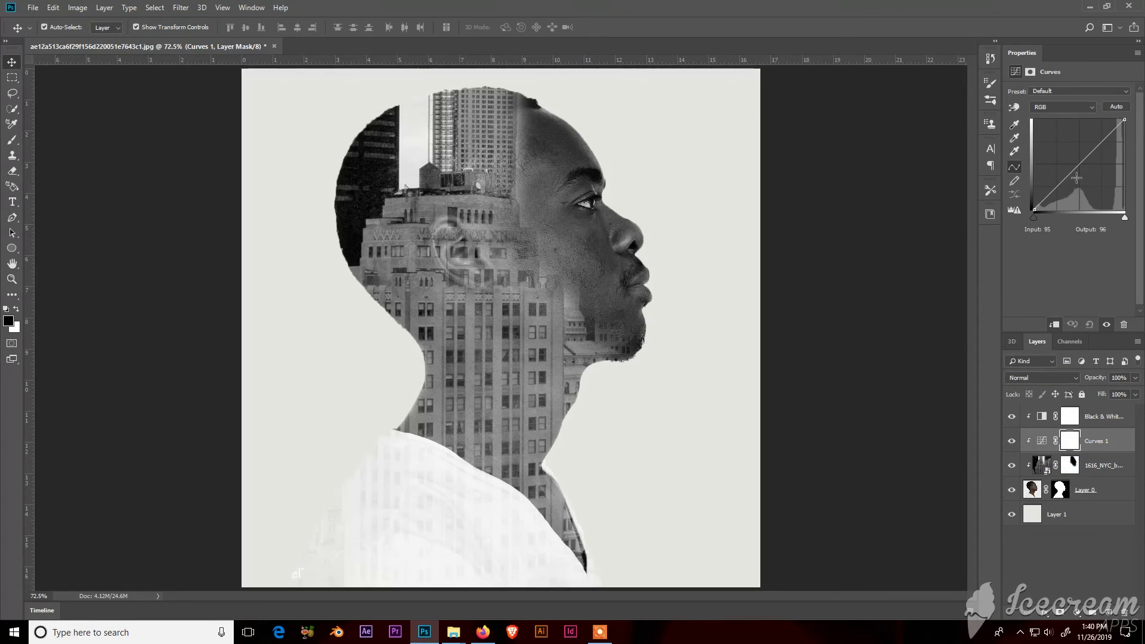
pyautogui.moveTo(1076, 178)
pyautogui.mouseDown()
pyautogui.moveTo(1096, 173)
pyautogui.moveTo(1082, 183)
pyautogui.mouseUp()
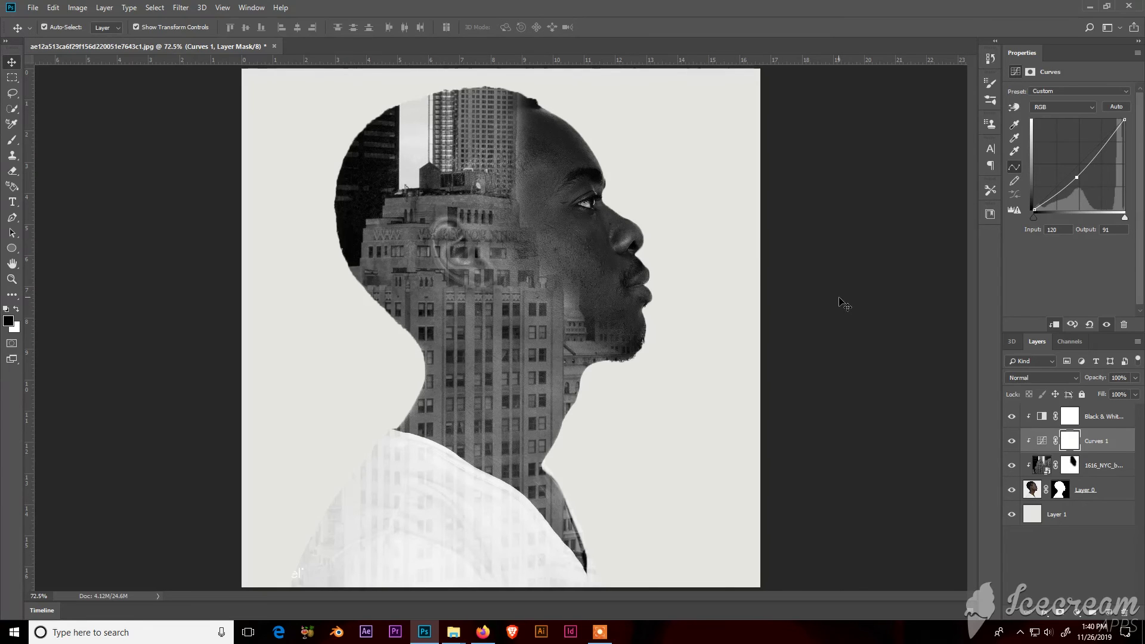
pyautogui.hotkey('ctrl', '-')
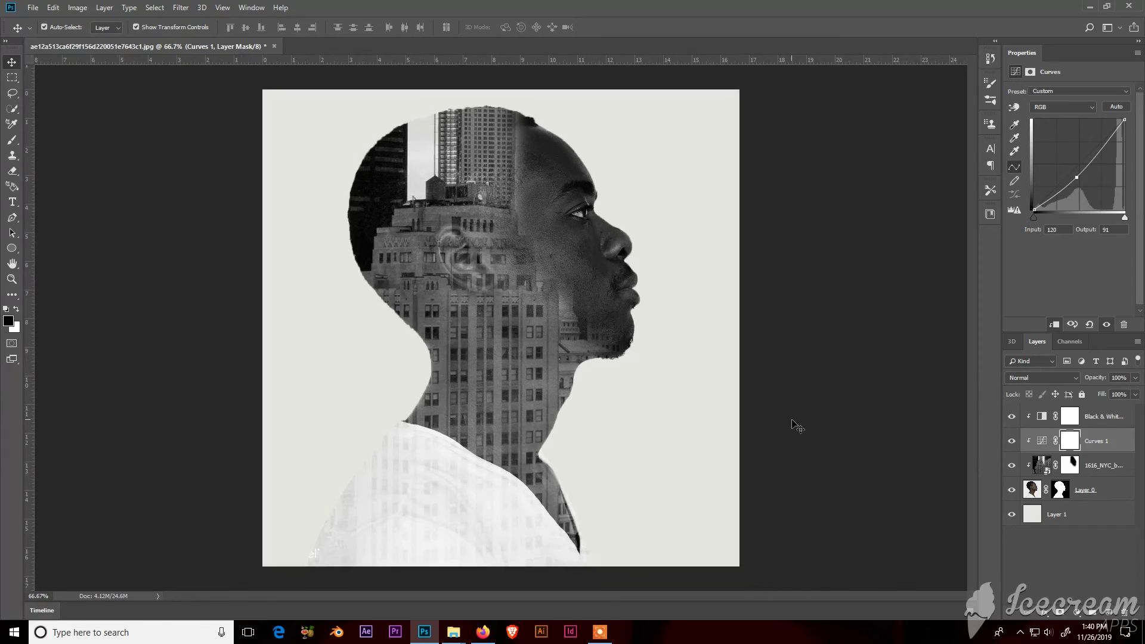
# - Paint the buildings mask black along the neck and collar to reveal more of the neck
pyautogui.click(1073, 470)
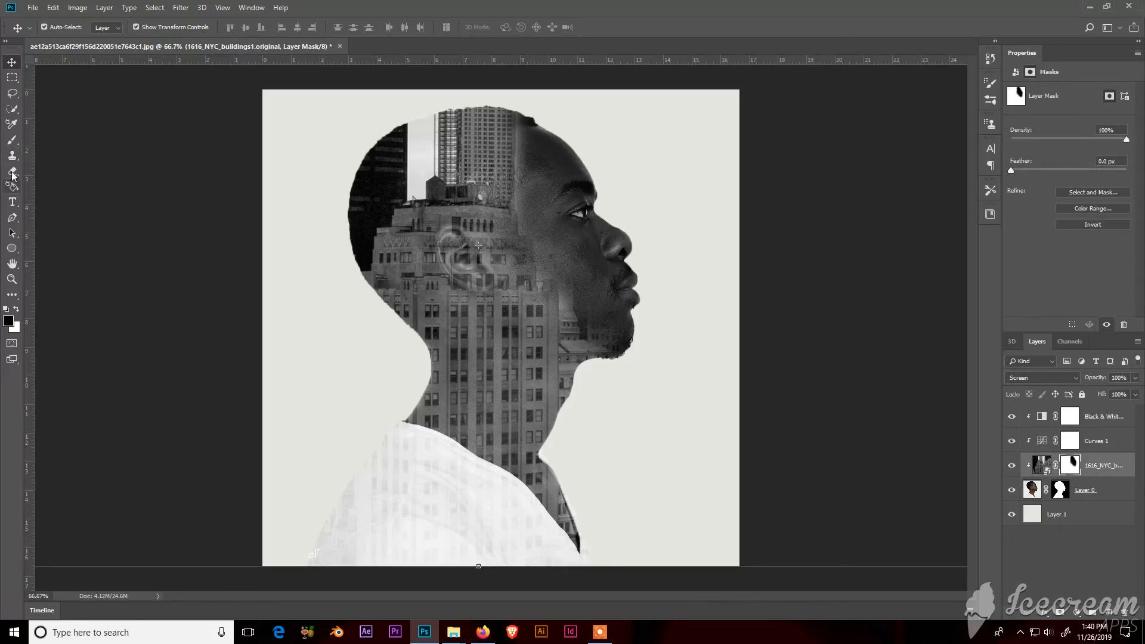
pyautogui.click(13, 139)
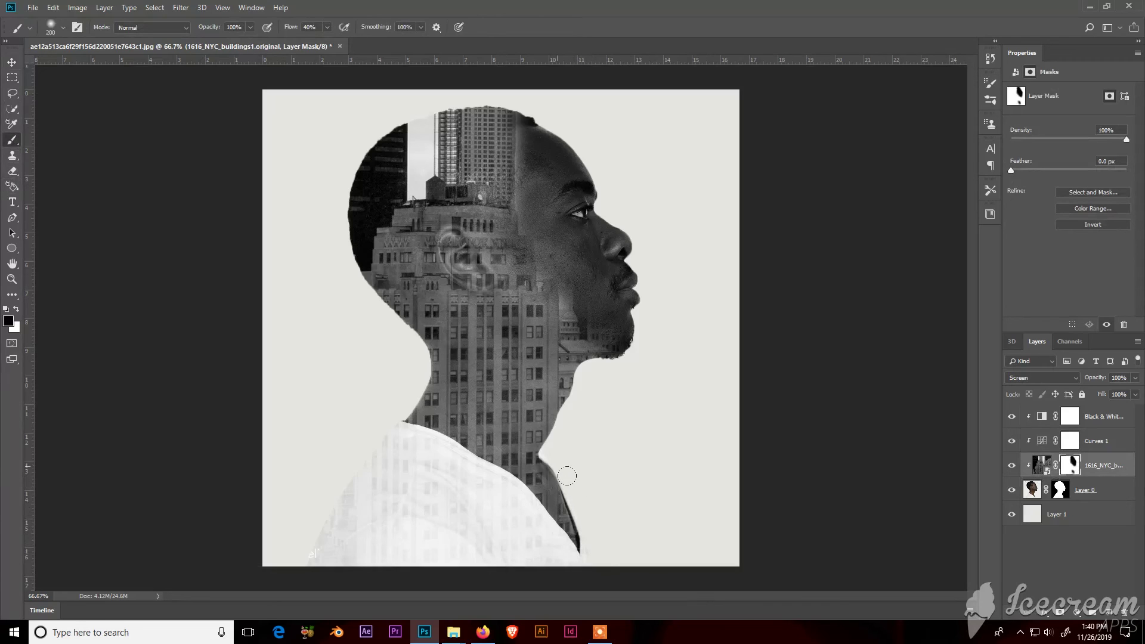
pyautogui.moveTo(568, 476)
pyautogui.mouseDown()
pyautogui.moveTo(588, 384)
pyautogui.moveTo(617, 371)
pyautogui.mouseUp()
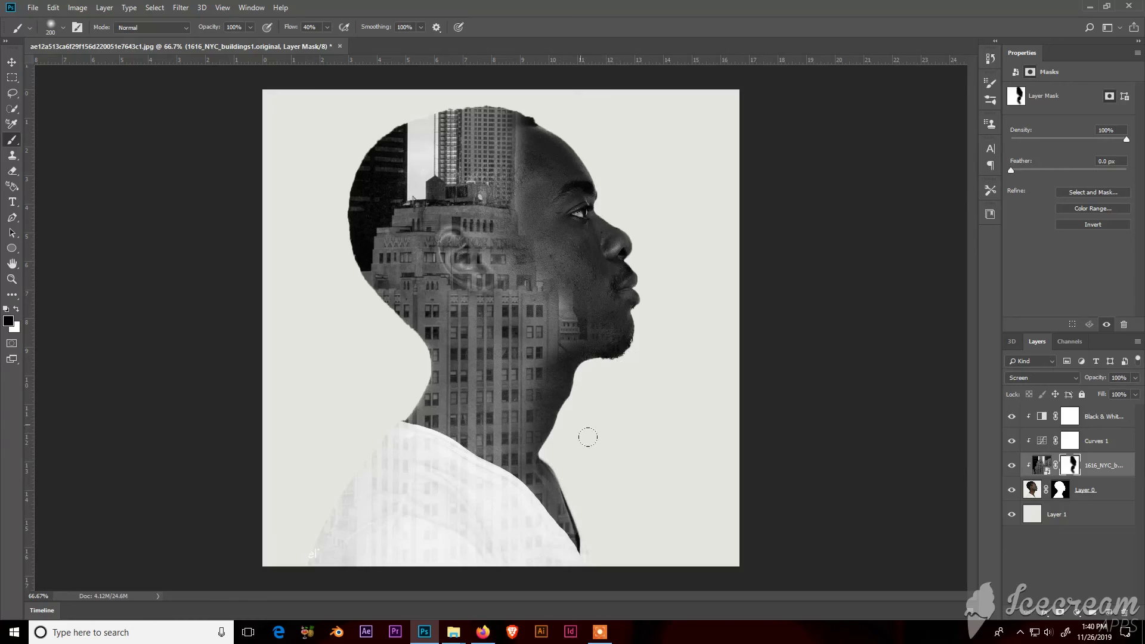
pyautogui.moveTo(588, 437)
pyautogui.mouseDown()
pyautogui.moveTo(567, 477)
pyautogui.moveTo(597, 542)
pyautogui.mouseUp()
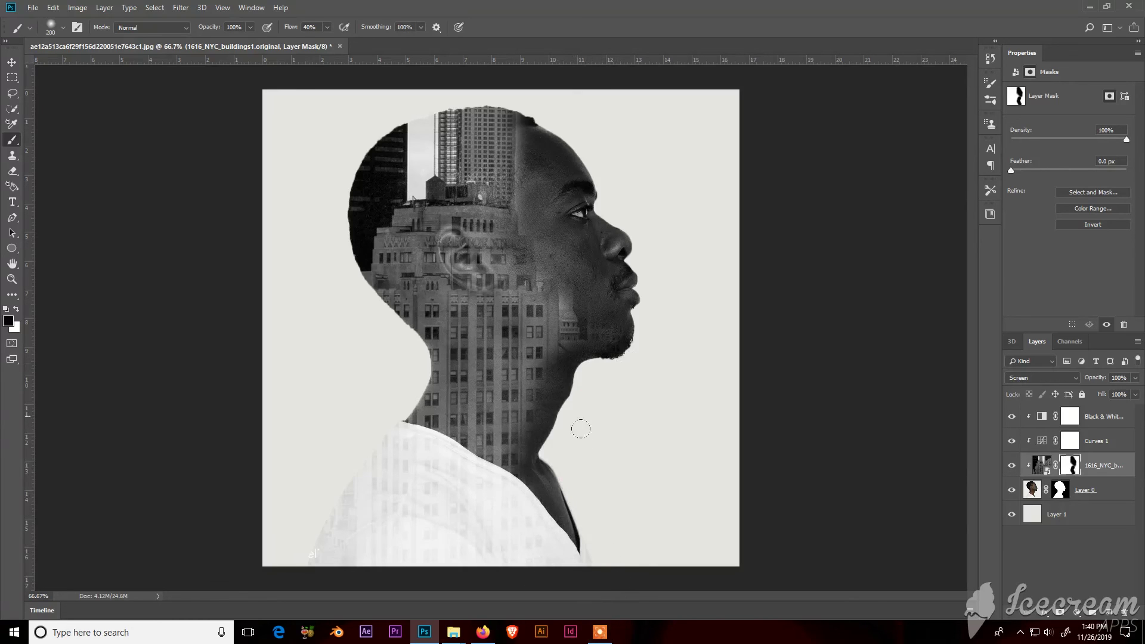
pyautogui.moveTo(412, 421)
pyautogui.mouseDown()
pyautogui.moveTo(418, 371)
pyautogui.moveTo(360, 320)
pyautogui.moveTo(335, 256)
pyautogui.moveTo(369, 280)
pyautogui.moveTo(368, 238)
pyautogui.mouseUp()
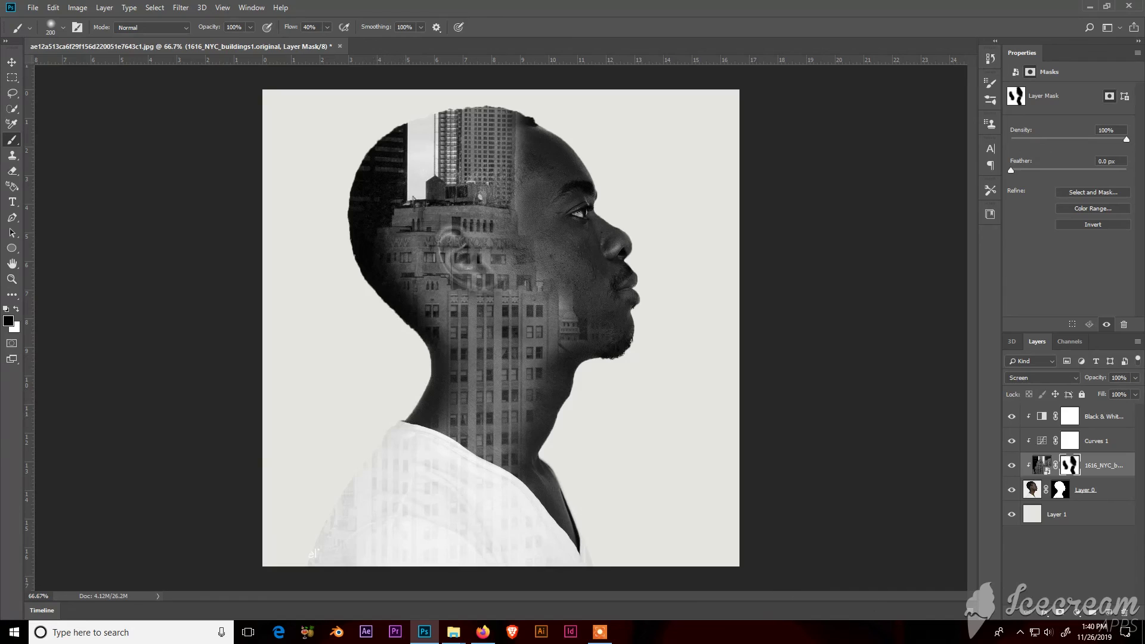
pyautogui.click(9, 62)
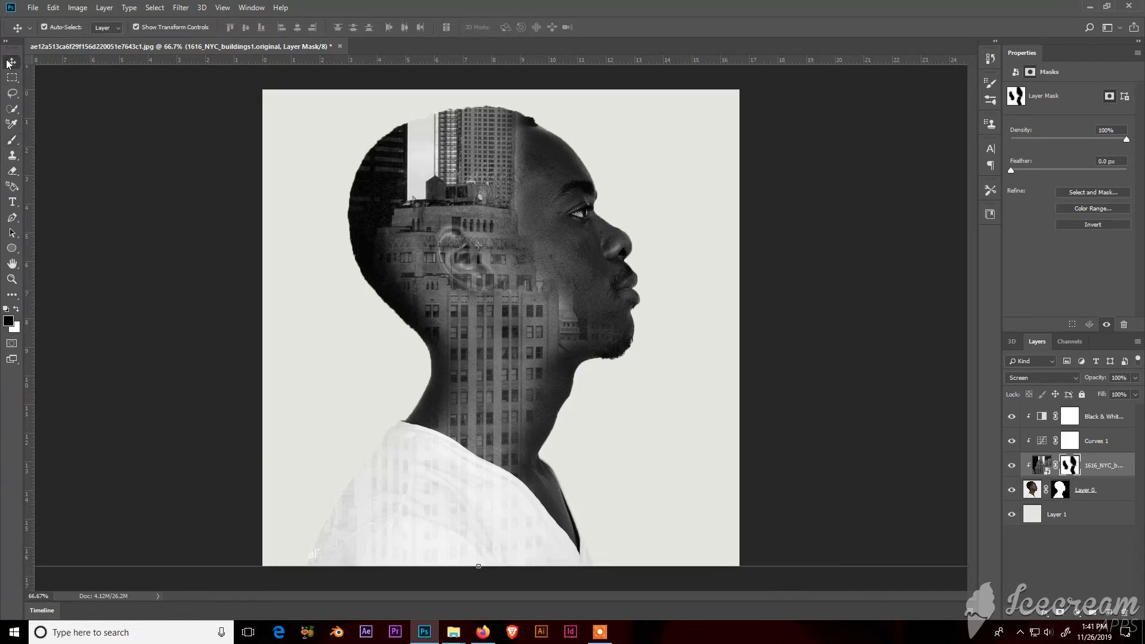
pyautogui.click(860, 588)
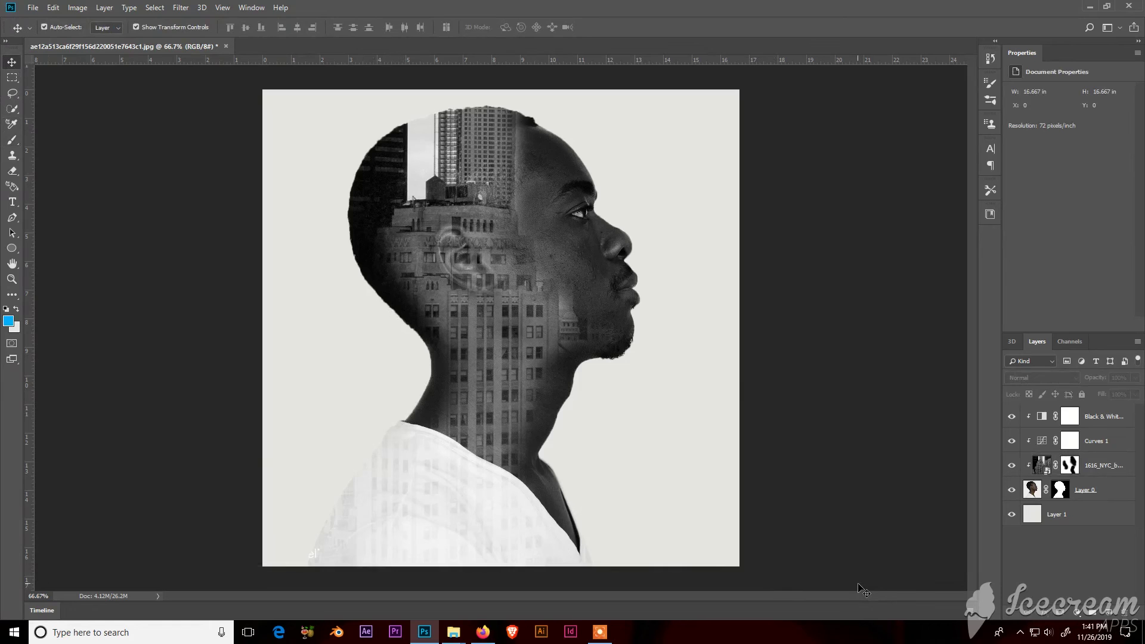